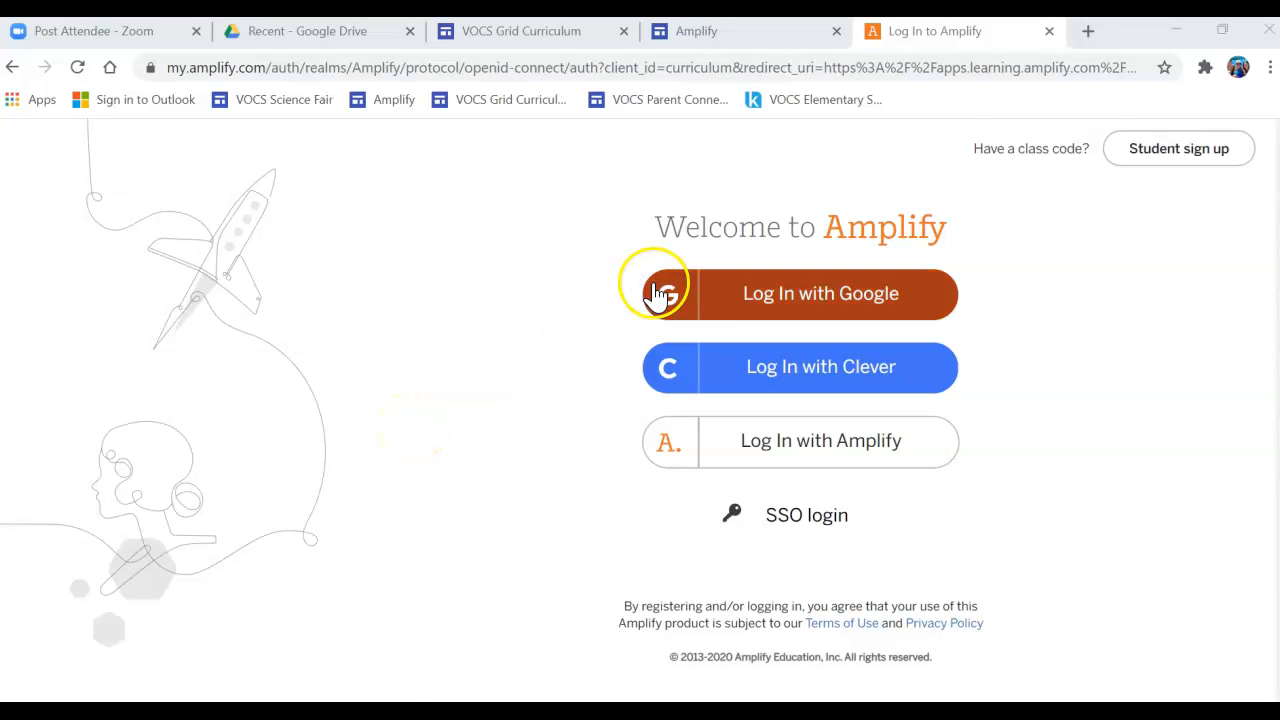
Sign in with Google using the student's account to reach Lesson 2.1 homework
{"action": "left_click", "coordinate": [756, 300]}
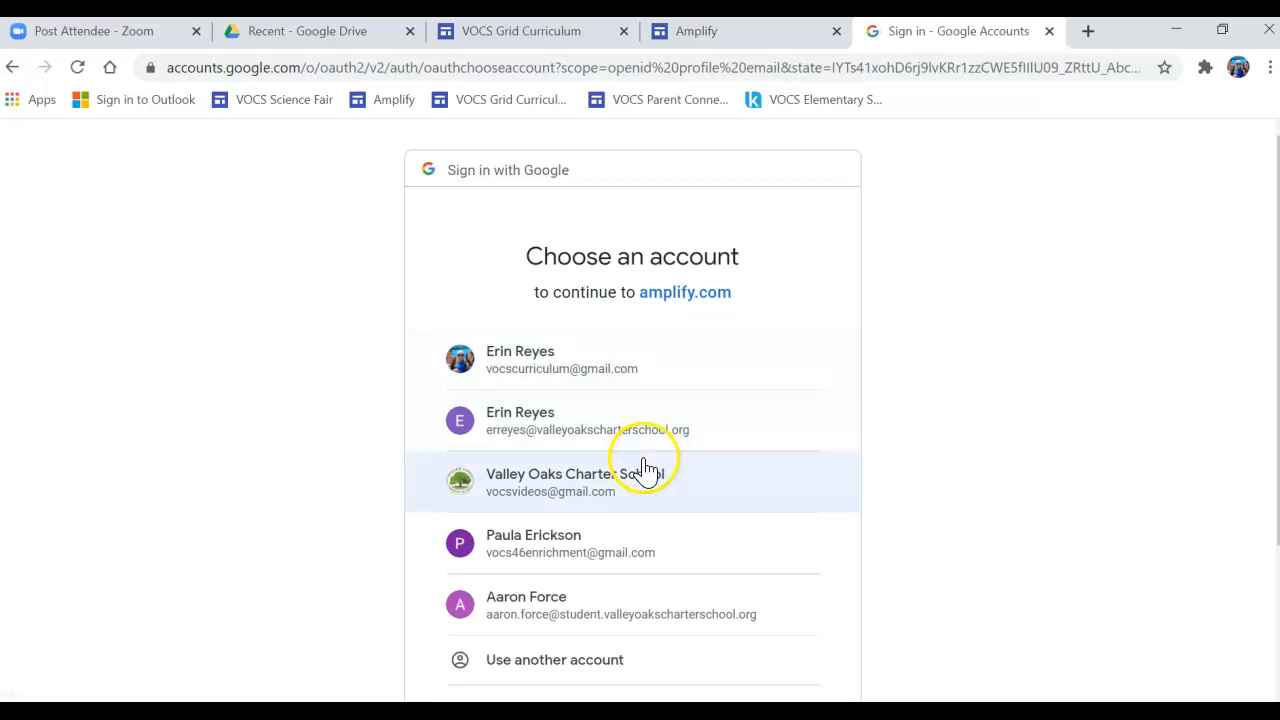
{"action": "left_click", "coordinate": [562, 610]}
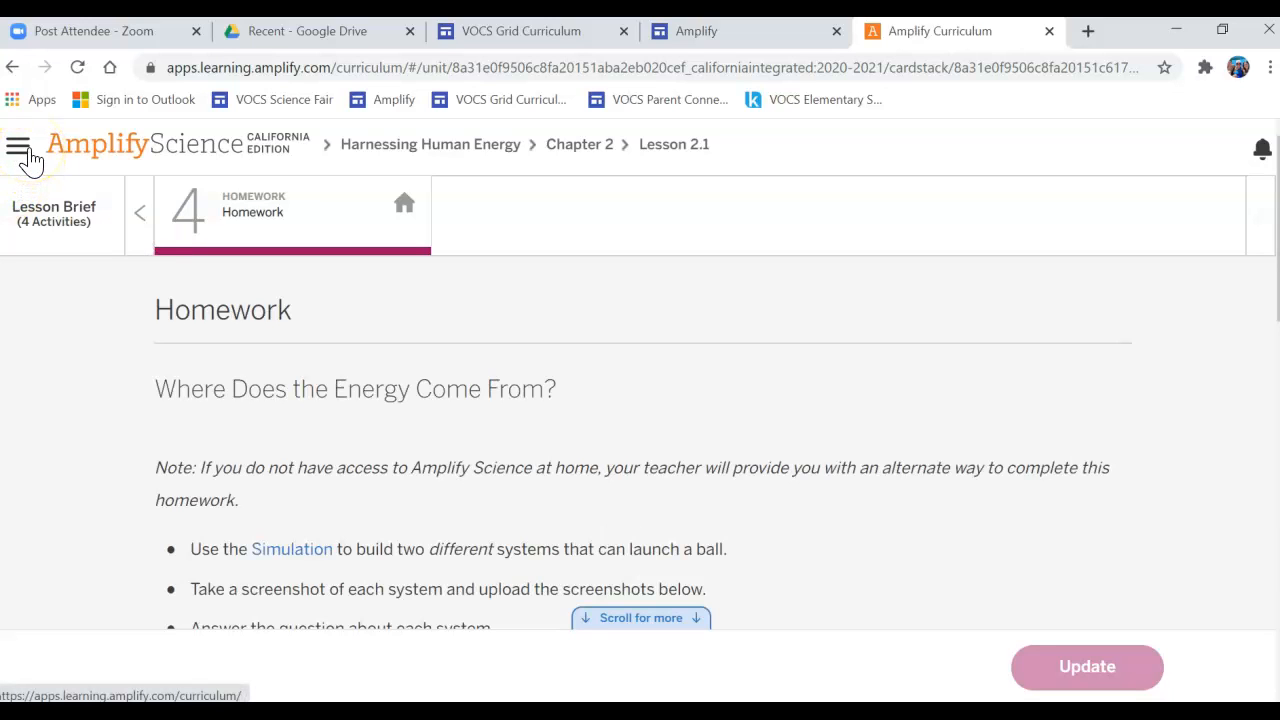
Open the side navigation menu to reach My Work
{"action": "left_click", "coordinate": [18, 148]}
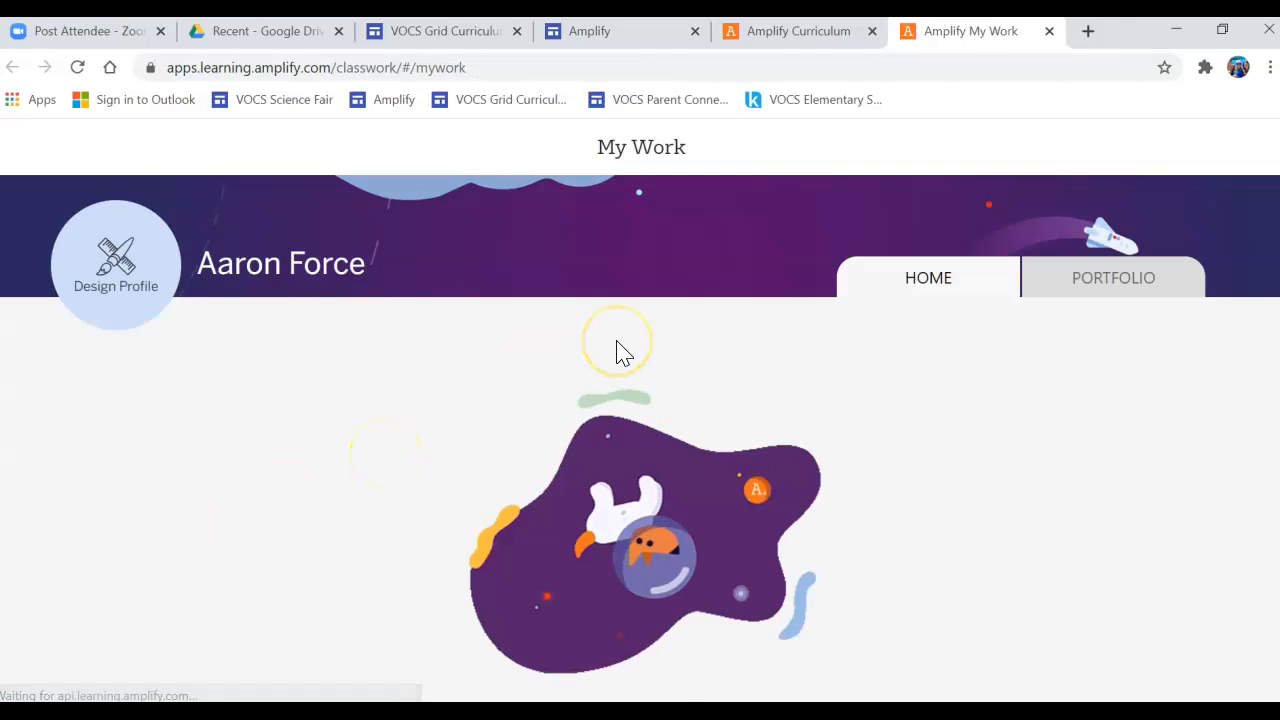
View the Portfolio, filter to Chemical Reactions, then back to Harnessing Human Energy
{"action": "left_click", "coordinate": [1090, 285]}
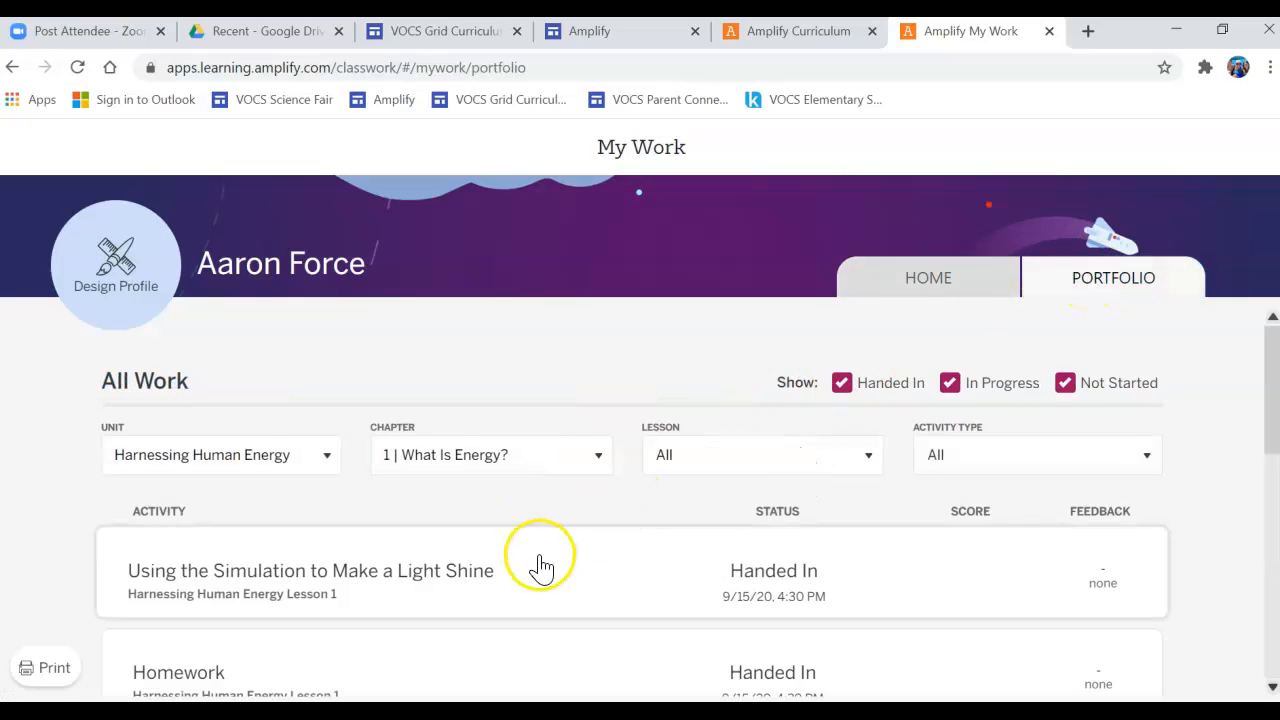
{"action": "scroll", "coordinate": [537, 566], "scroll_direction": "down", "scroll_amount": 2}
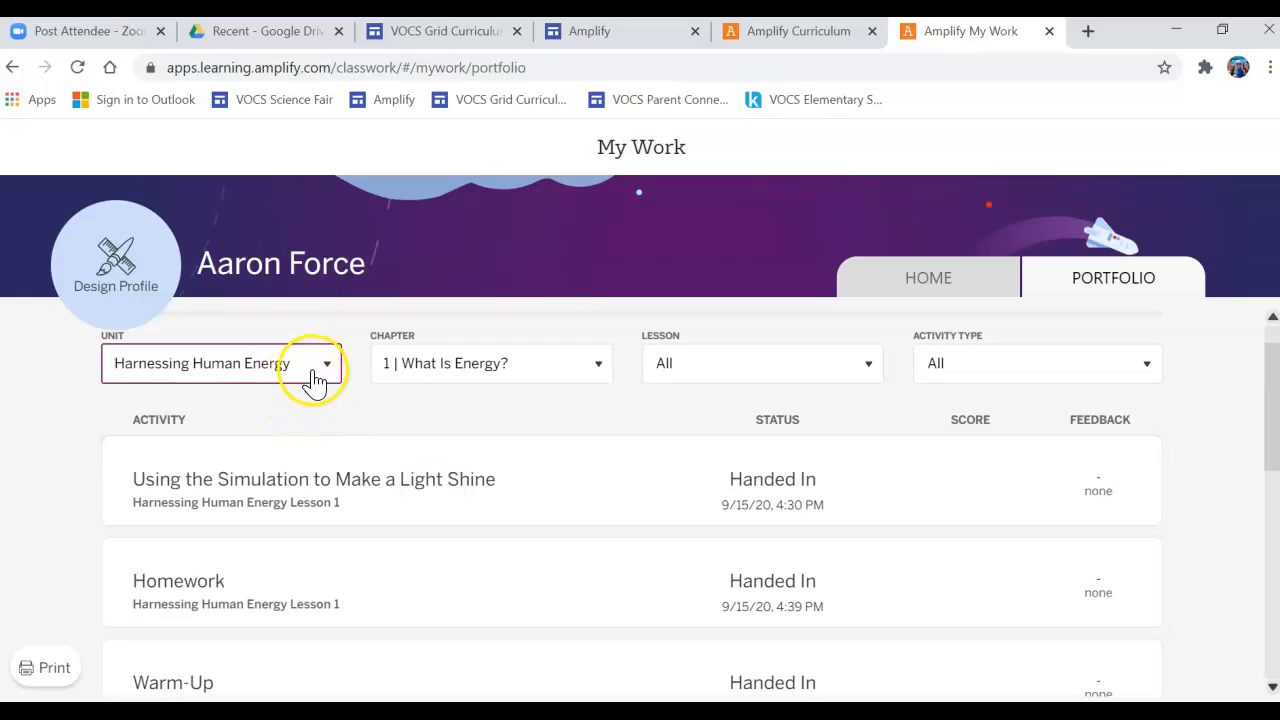
{"action": "left_click", "coordinate": [327, 368]}
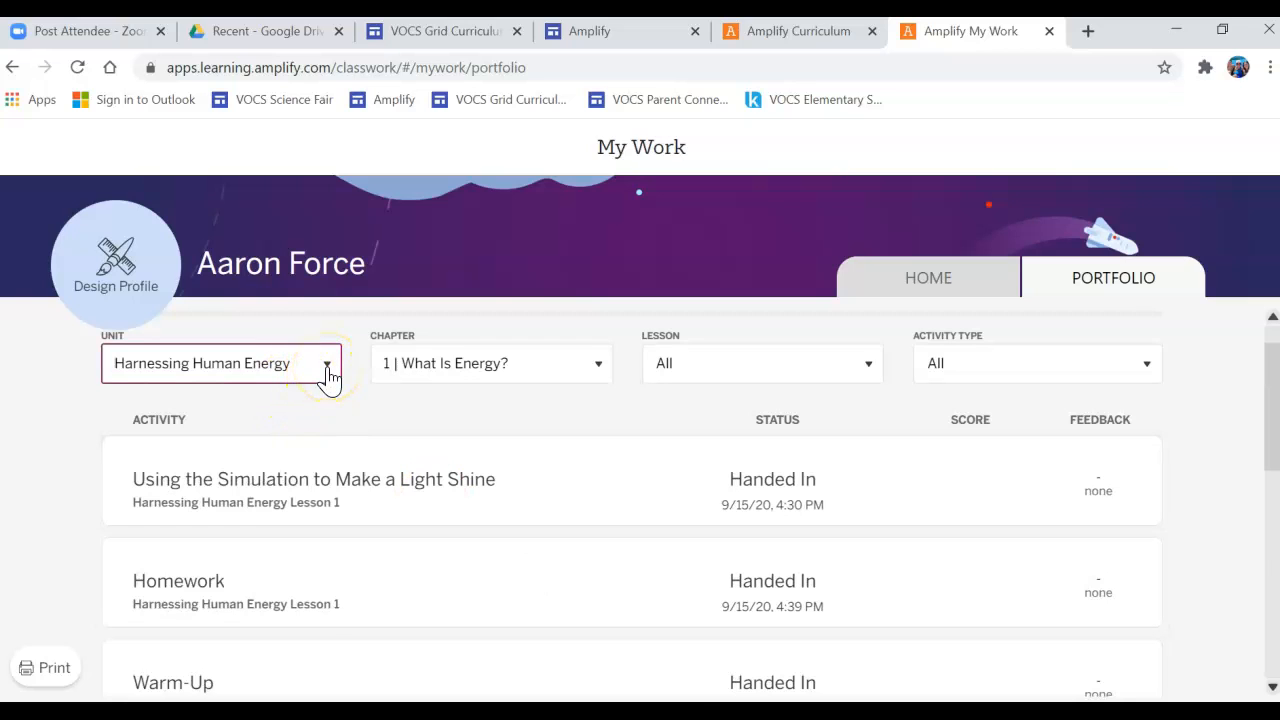
{"action": "left_click", "coordinate": [328, 368]}
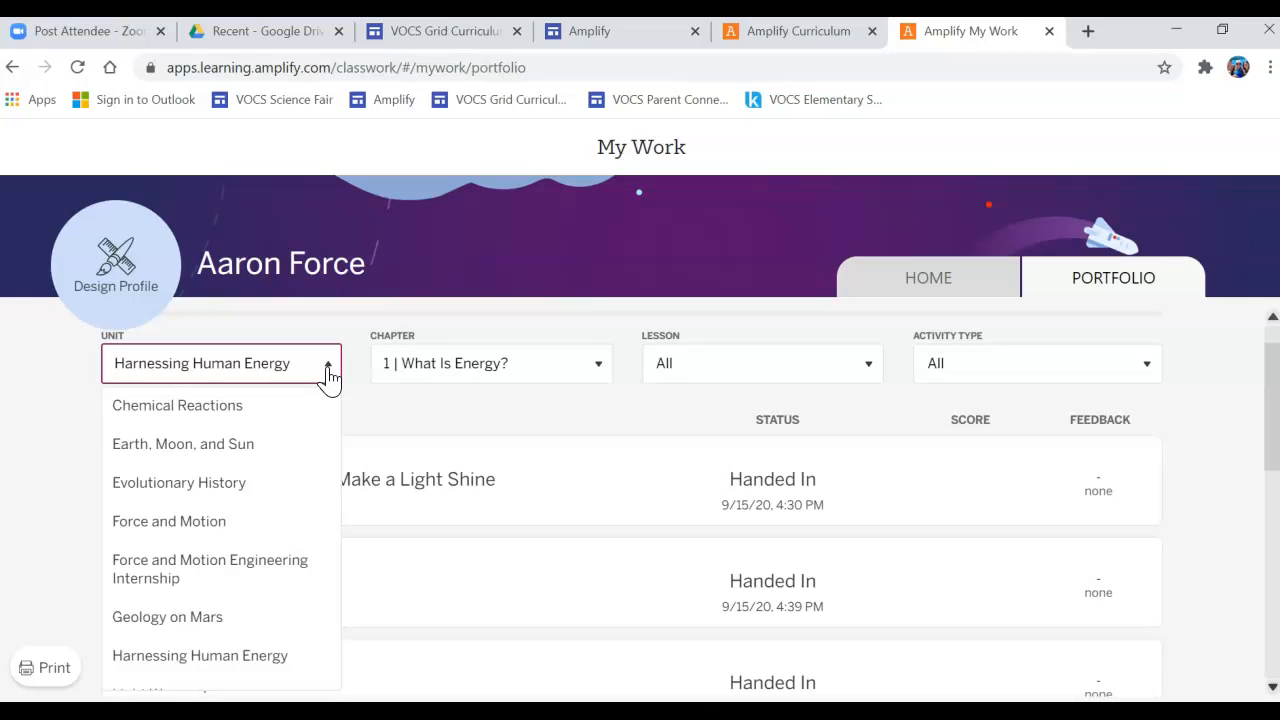
{"action": "left_click", "coordinate": [238, 408]}
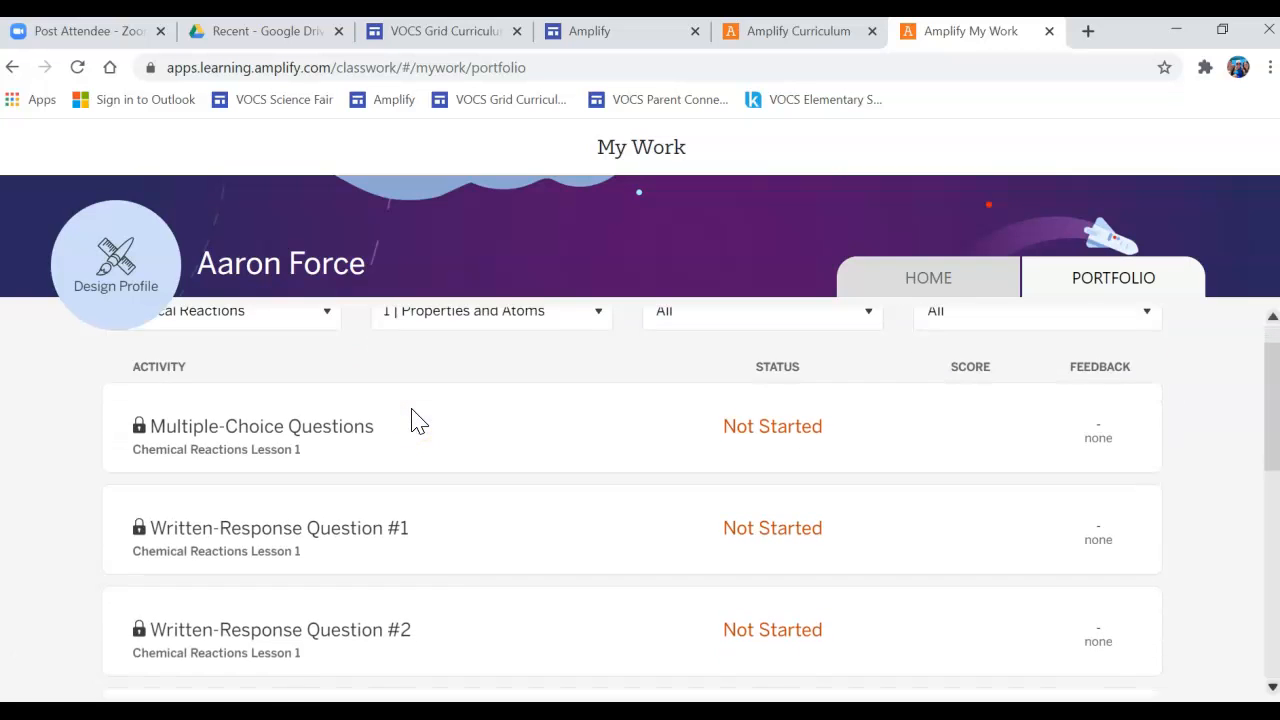
{"action": "scroll", "coordinate": [415, 420], "scroll_direction": "up", "scroll_amount": 2}
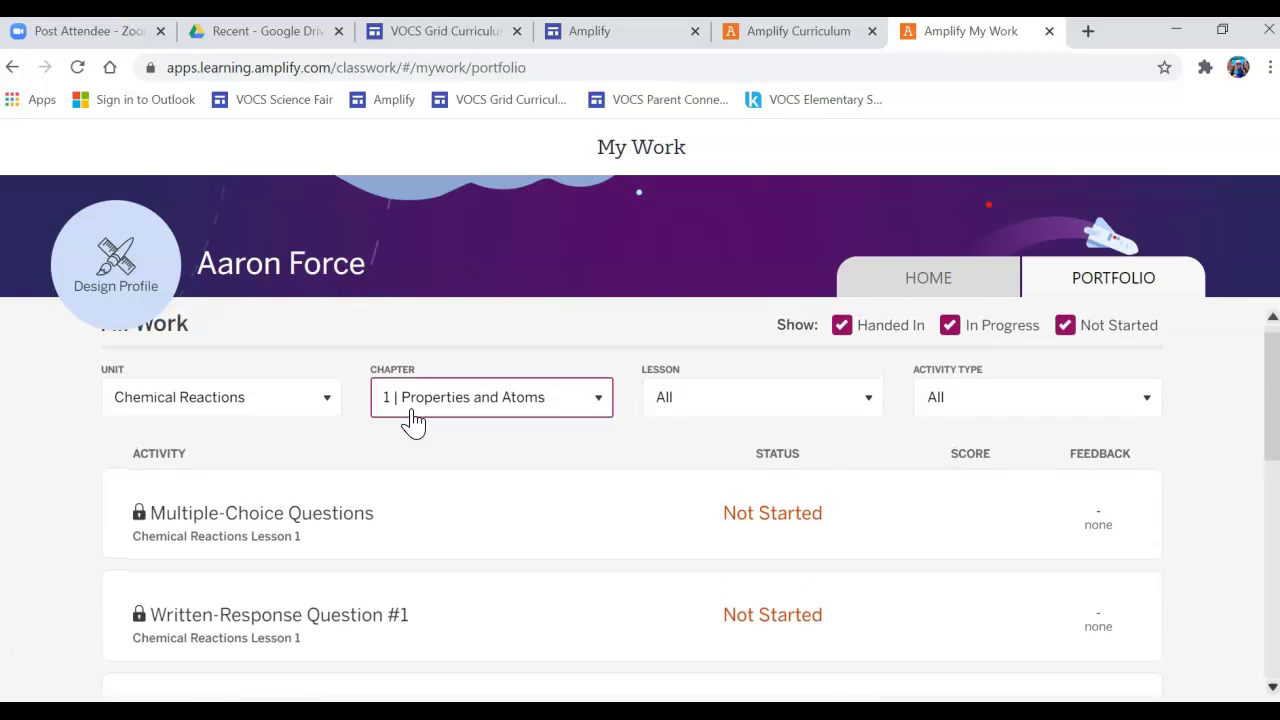
{"action": "left_click", "coordinate": [328, 403]}
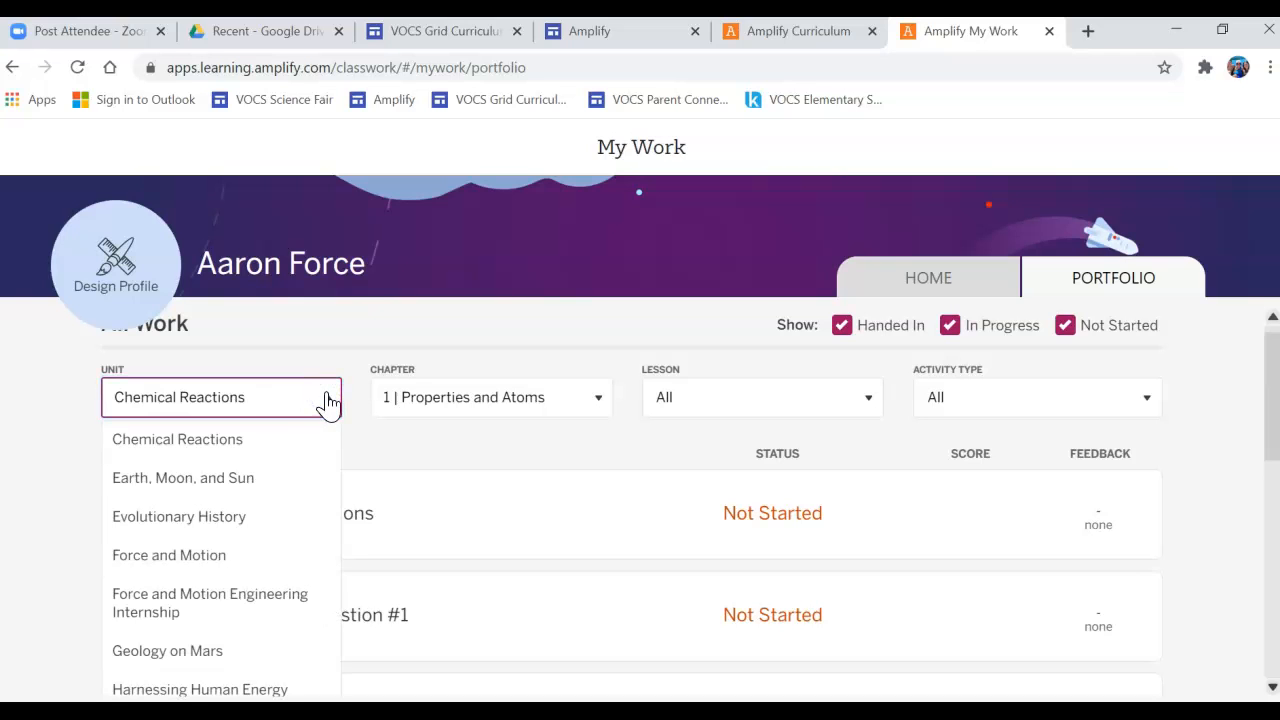
{"action": "scroll", "coordinate": [245, 560], "scroll_direction": "down", "scroll_amount": 3}
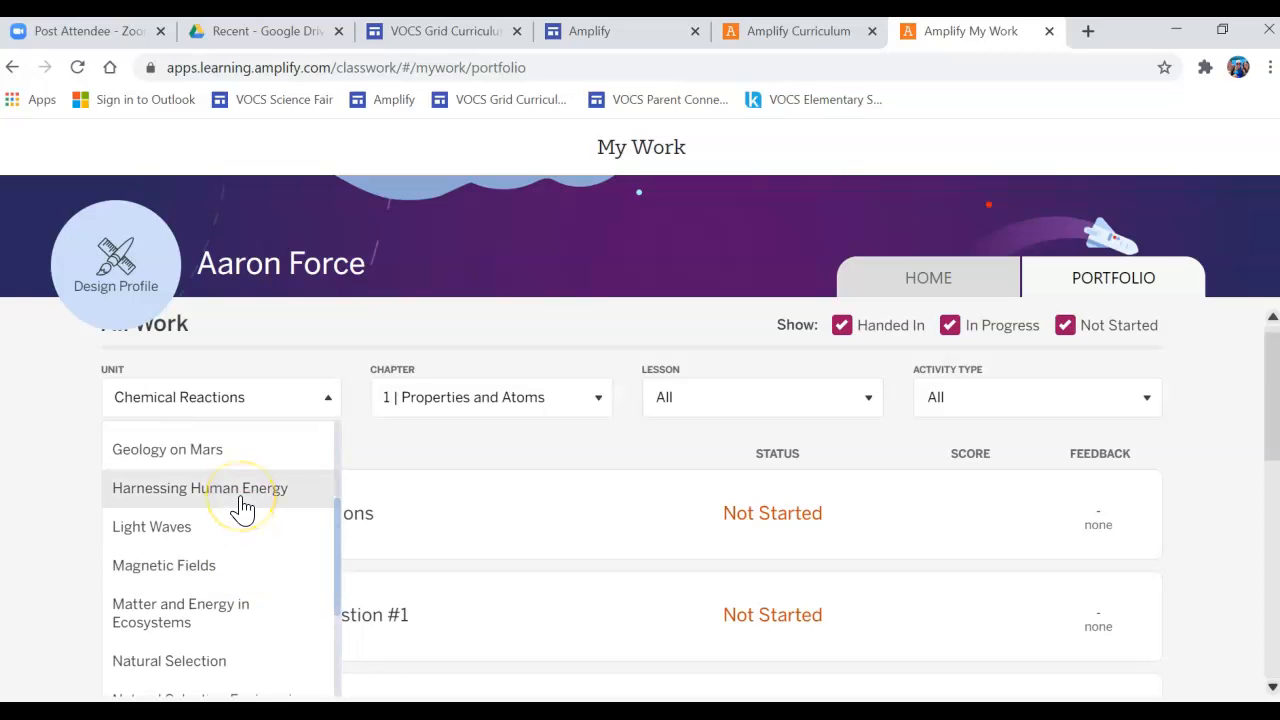
{"action": "left_click", "coordinate": [243, 495]}
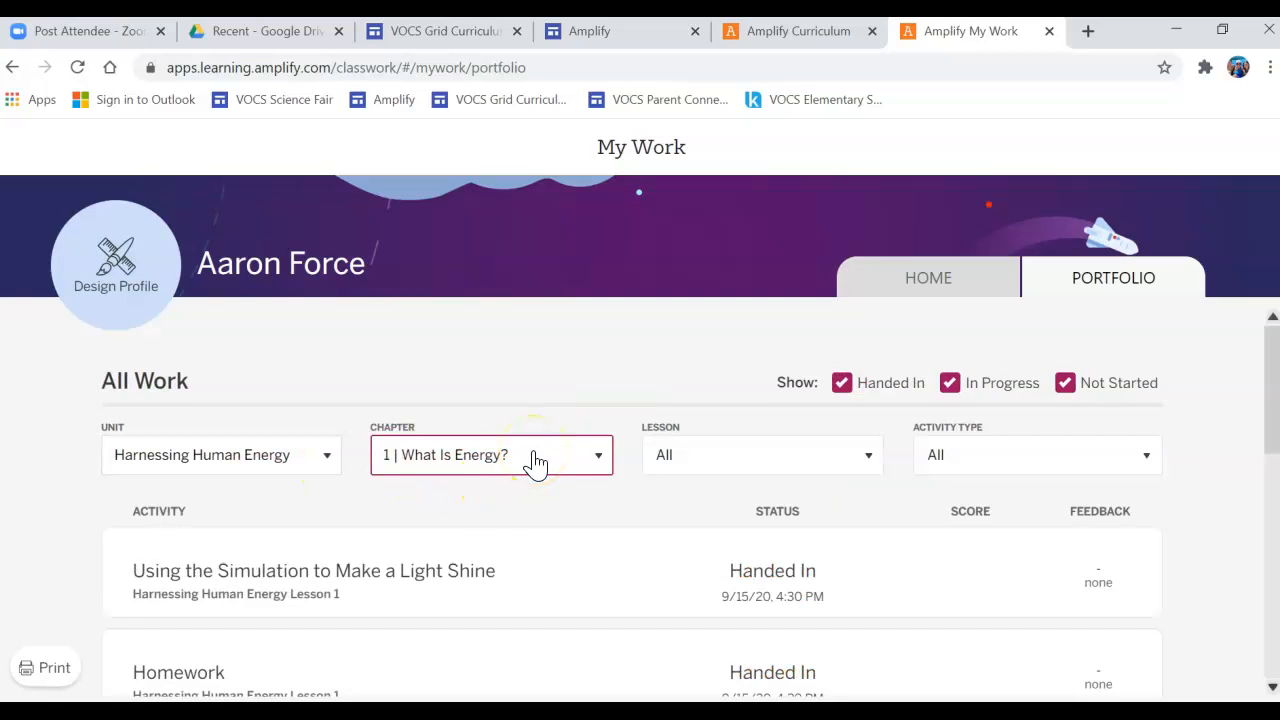
{"action": "left_click", "coordinate": [842, 380]}
{"action": "left_click", "coordinate": [842, 380]}
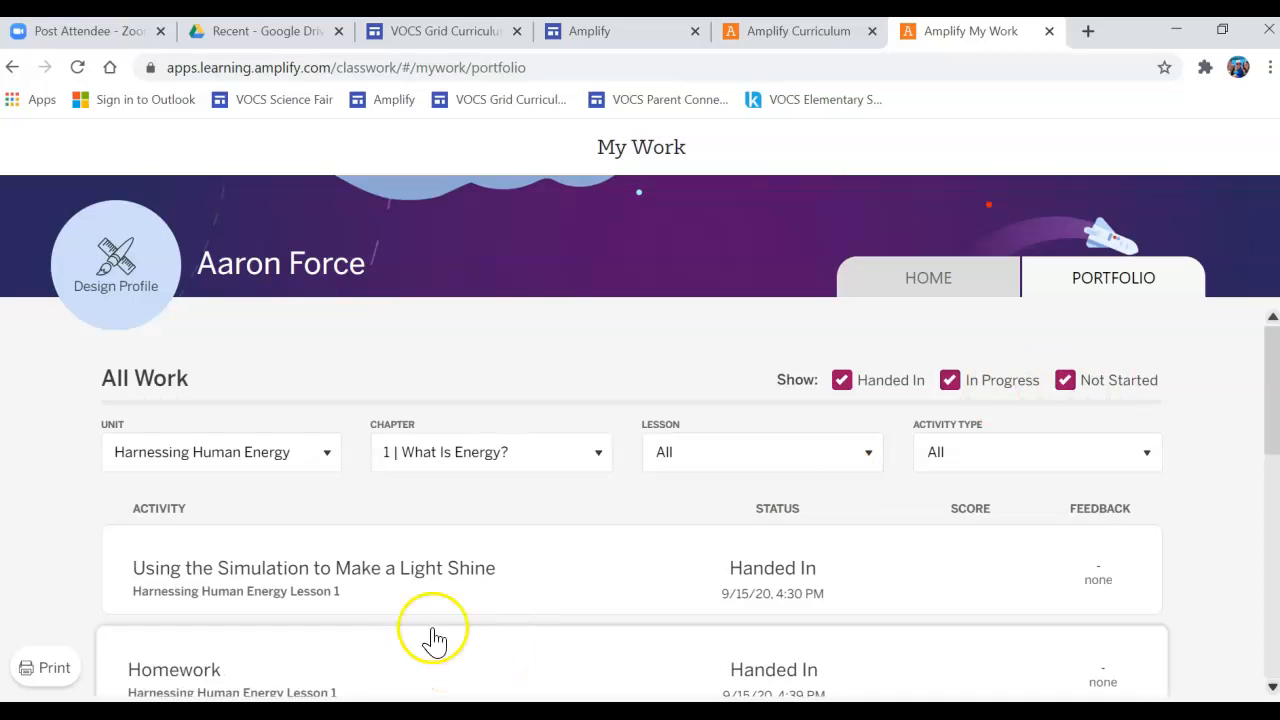
{"action": "scroll", "coordinate": [435, 600], "scroll_direction": "down", "scroll_amount": 2}
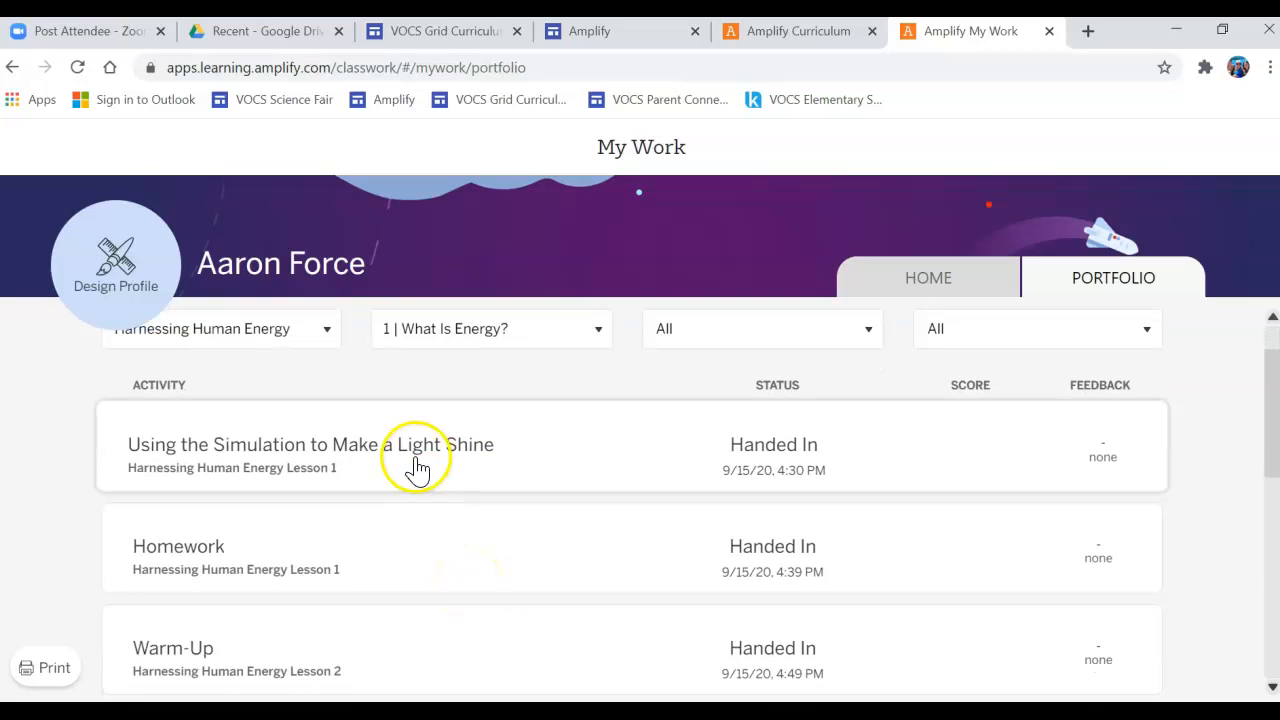
{"action": "scroll", "coordinate": [418, 580], "scroll_direction": "down", "scroll_amount": 2}
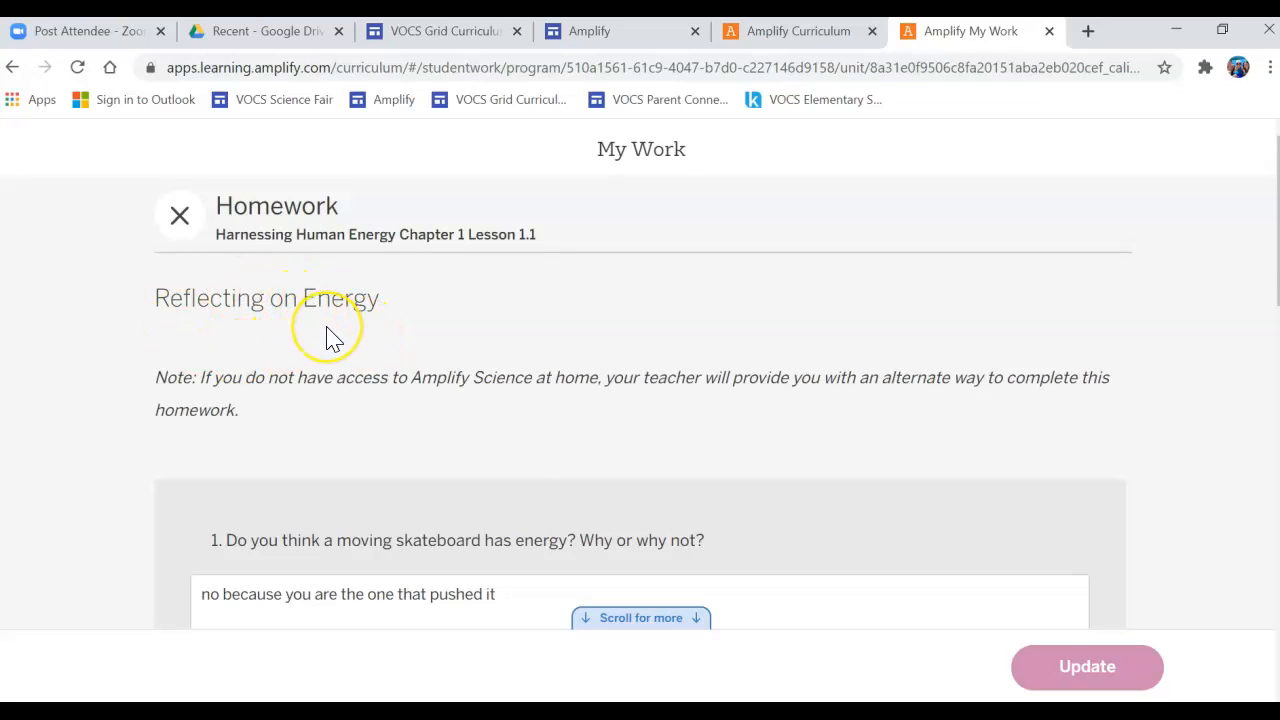
{"action": "scroll", "coordinate": [333, 338], "scroll_direction": "down", "scroll_amount": 3}
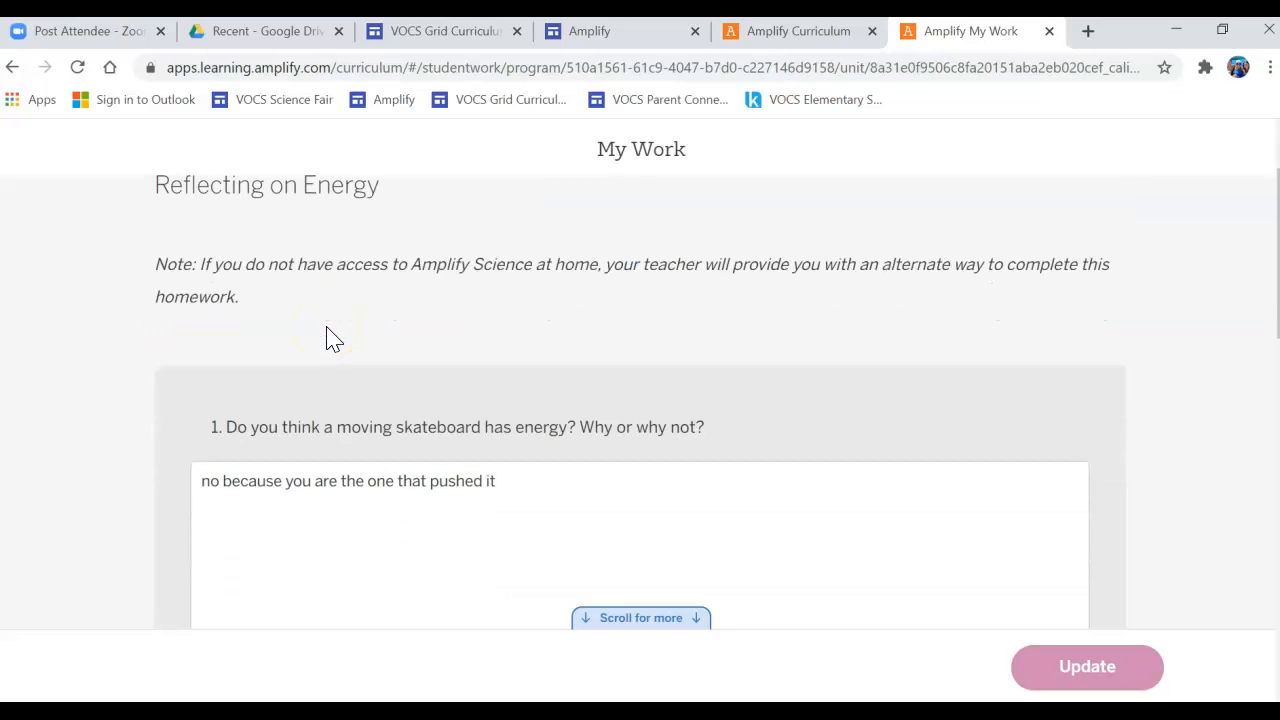
{"action": "scroll", "coordinate": [397, 455], "scroll_direction": "down", "scroll_amount": 2}
{"action": "scroll", "coordinate": [397, 455], "scroll_direction": "up", "scroll_amount": 5}
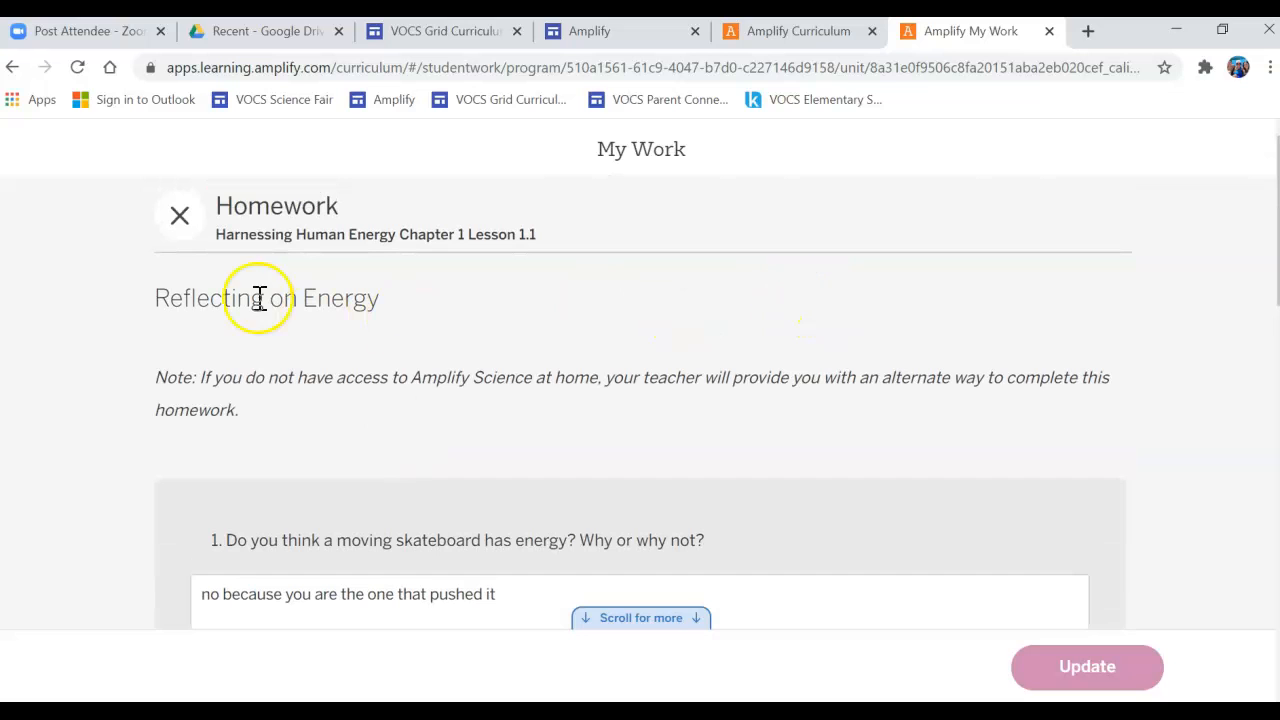
Close the Lesson 1.1 Homework and return to the portfolio
{"action": "left_click", "coordinate": [180, 216]}
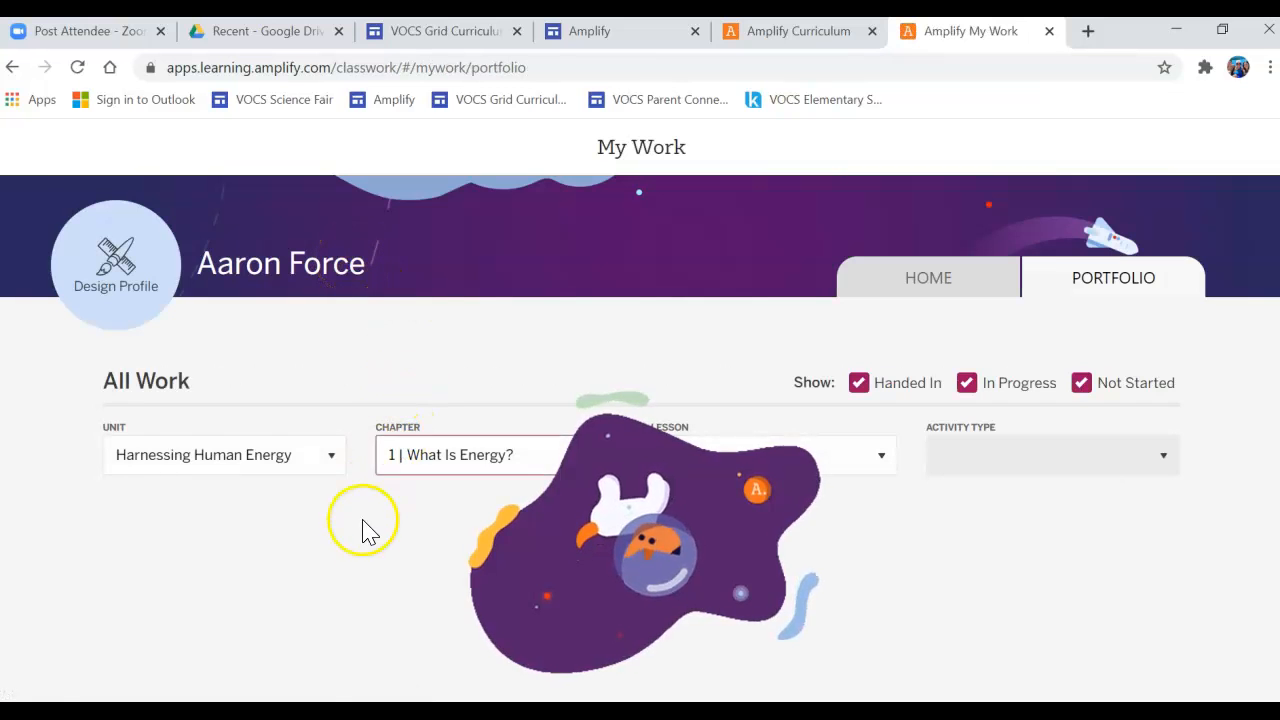
{"action": "scroll", "coordinate": [363, 540], "scroll_direction": "down", "scroll_amount": 3}
{"action": "scroll", "coordinate": [363, 540], "scroll_direction": "down", "scroll_amount": 2}
{"action": "scroll", "coordinate": [363, 540], "scroll_direction": "down", "scroll_amount": 1}
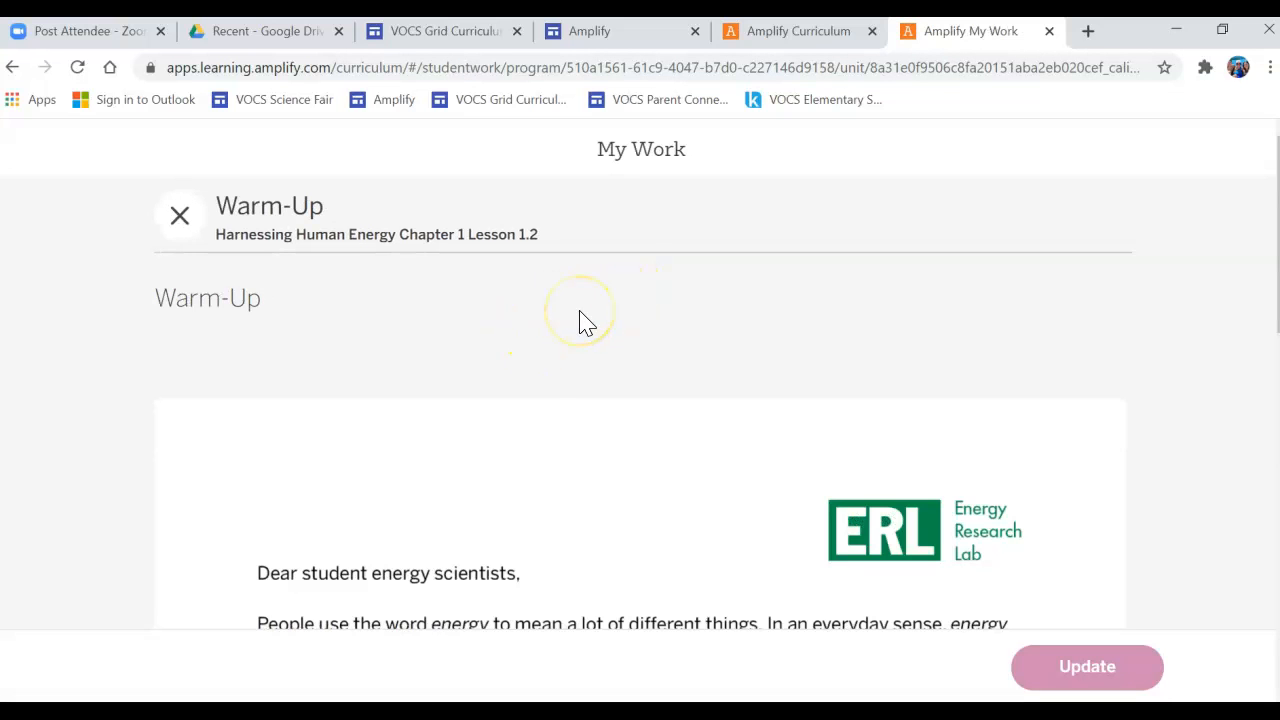
{"action": "scroll", "coordinate": [596, 417], "scroll_direction": "down", "scroll_amount": 3}
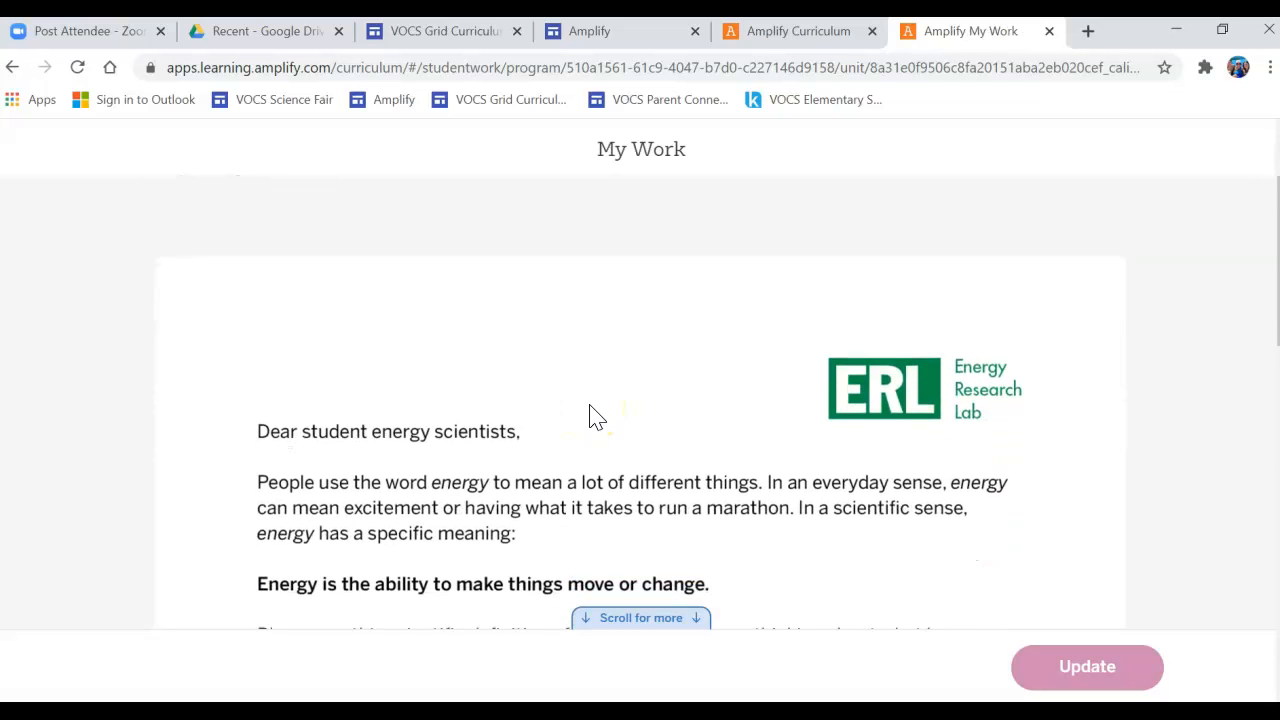
{"action": "scroll", "coordinate": [596, 417], "scroll_direction": "down", "scroll_amount": 3}
{"action": "scroll", "coordinate": [596, 417], "scroll_direction": "down", "scroll_amount": 3}
{"action": "scroll", "coordinate": [596, 417], "scroll_direction": "down", "scroll_amount": 3}
{"action": "scroll", "coordinate": [596, 417], "scroll_direction": "down", "scroll_amount": 3}
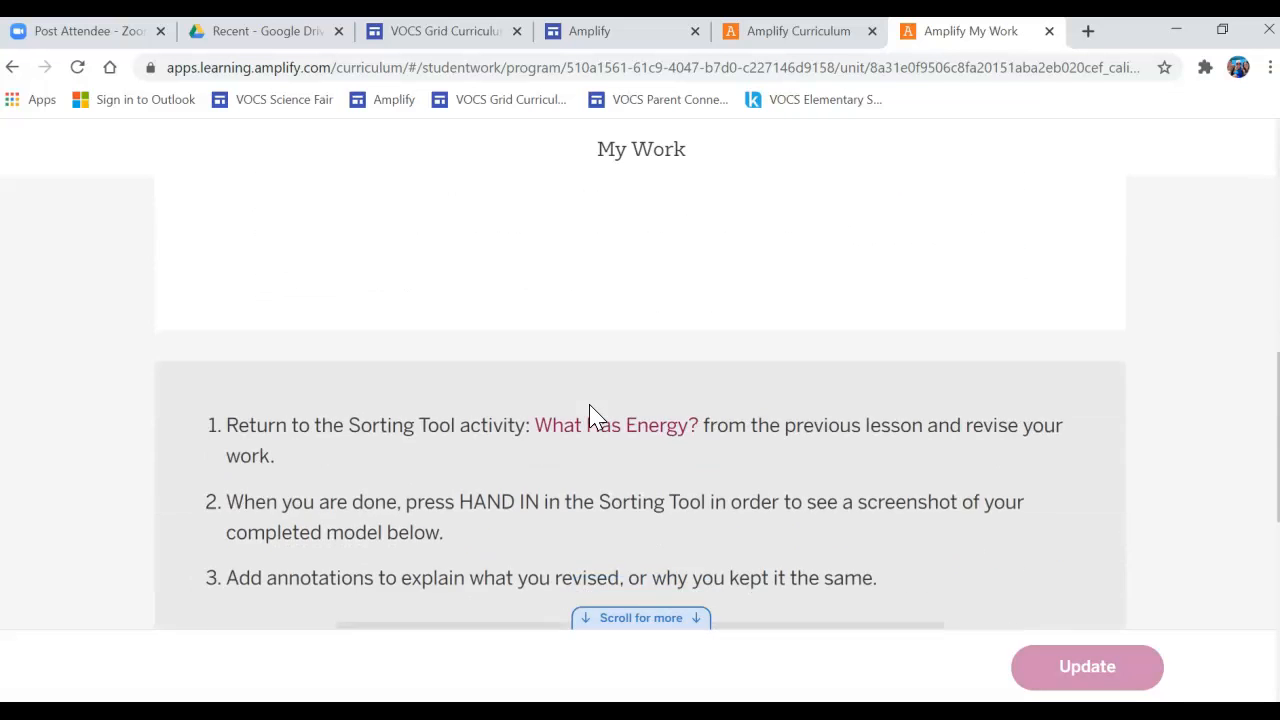
{"action": "scroll", "coordinate": [596, 417], "scroll_direction": "down", "scroll_amount": 2}
{"action": "scroll", "coordinate": [596, 417], "scroll_direction": "down", "scroll_amount": 2}
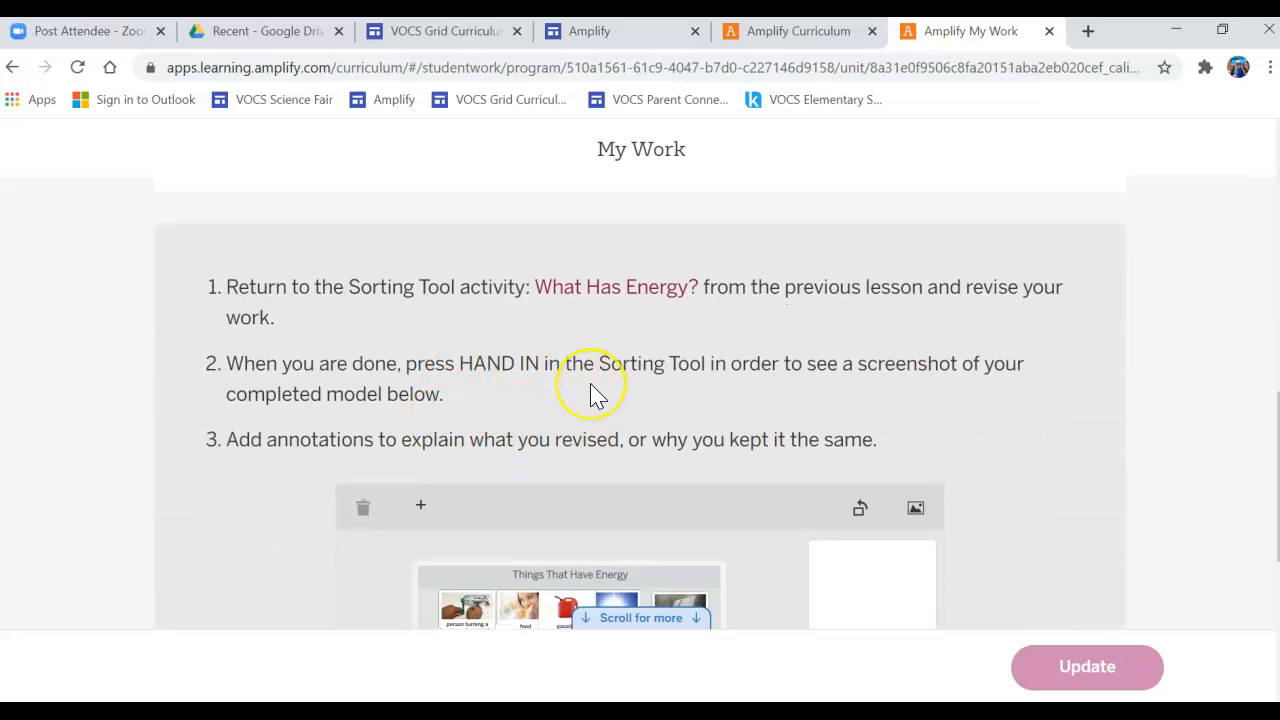
{"action": "scroll", "coordinate": [597, 394], "scroll_direction": "down", "scroll_amount": 3}
{"action": "scroll", "coordinate": [597, 394], "scroll_direction": "down", "scroll_amount": 2}
{"action": "scroll", "coordinate": [597, 394], "scroll_direction": "down", "scroll_amount": 4}
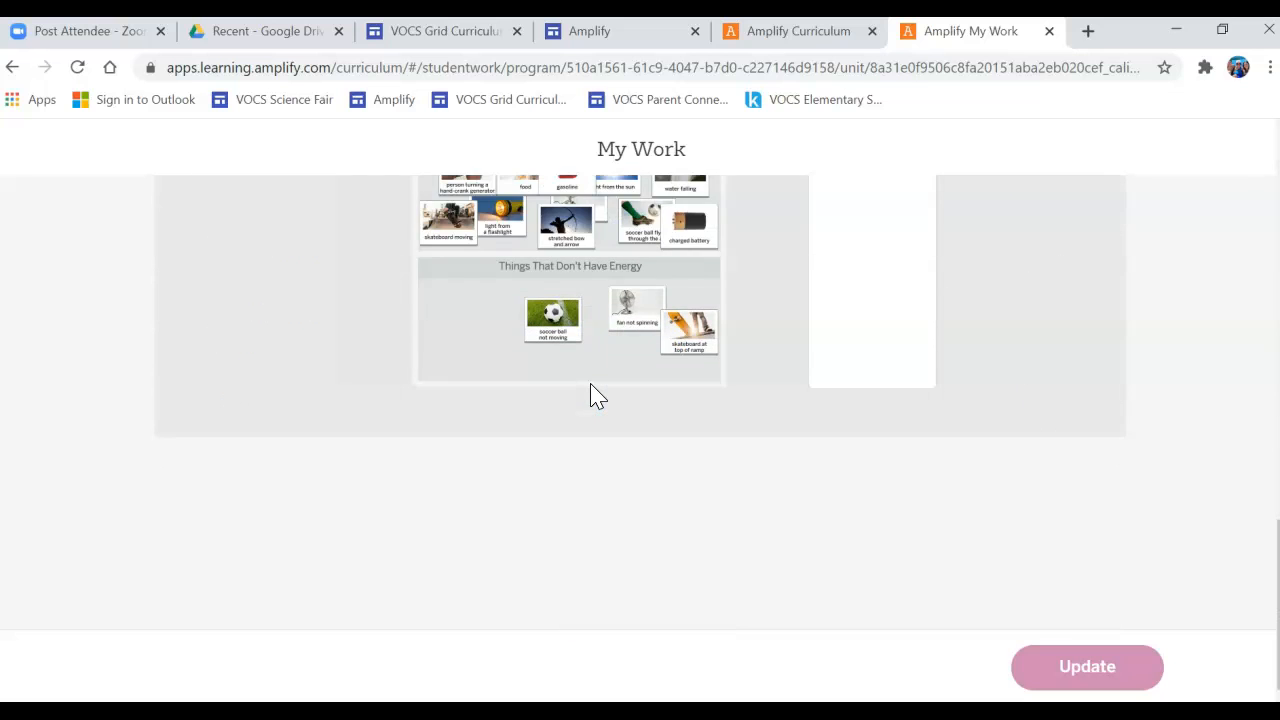
{"action": "scroll", "coordinate": [597, 394], "scroll_direction": "up", "scroll_amount": 3}
{"action": "scroll", "coordinate": [597, 394], "scroll_direction": "up", "scroll_amount": 3}
{"action": "scroll", "coordinate": [597, 394], "scroll_direction": "up", "scroll_amount": 1}
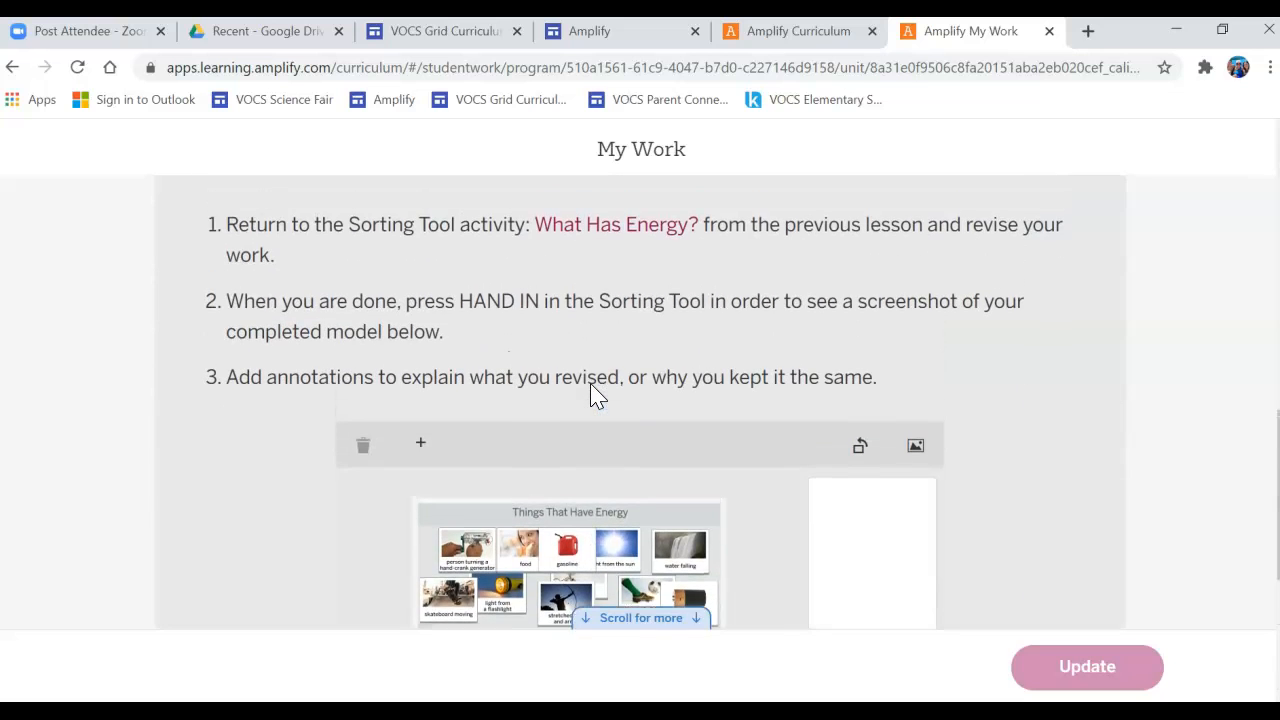
{"action": "scroll", "coordinate": [597, 394], "scroll_direction": "down", "scroll_amount": 1}
{"action": "scroll", "coordinate": [597, 394], "scroll_direction": "down", "scroll_amount": 2}
{"action": "scroll", "coordinate": [597, 394], "scroll_direction": "down", "scroll_amount": 3}
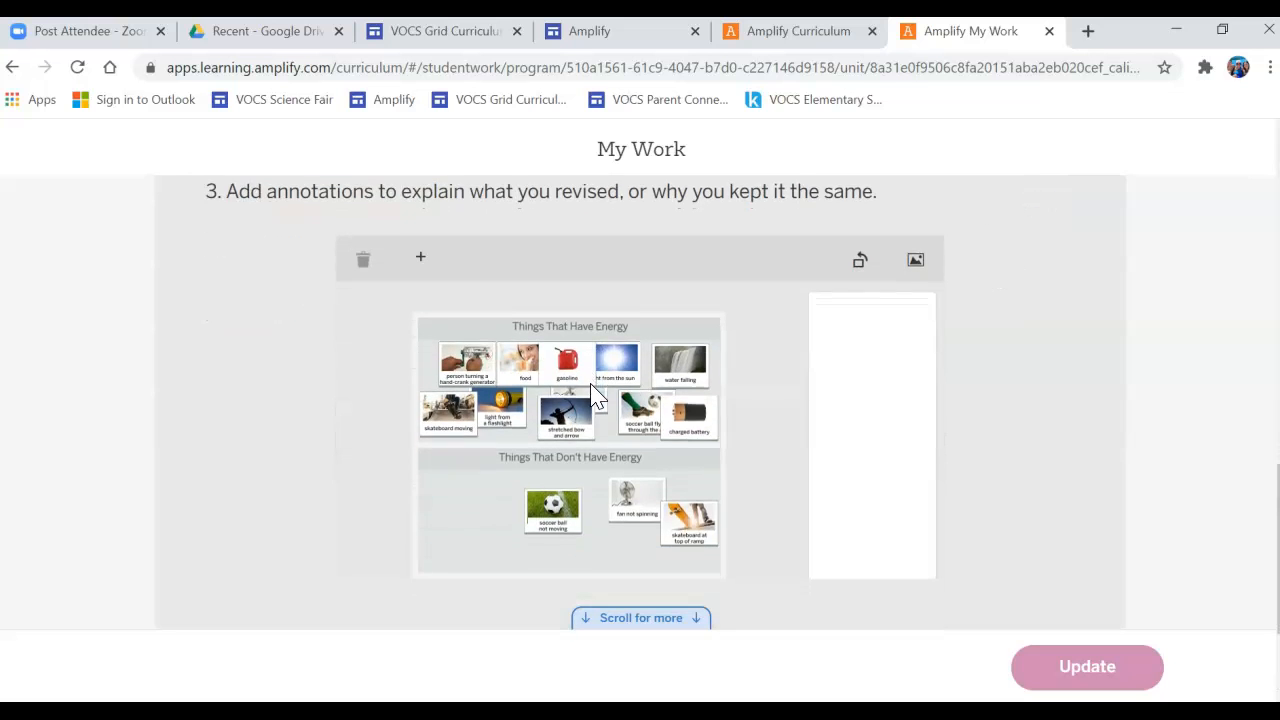
{"action": "scroll", "coordinate": [597, 394], "scroll_direction": "up", "scroll_amount": 2}
{"action": "scroll", "coordinate": [597, 394], "scroll_direction": "up", "scroll_amount": 1}
{"action": "scroll", "coordinate": [597, 394], "scroll_direction": "up", "scroll_amount": 4}
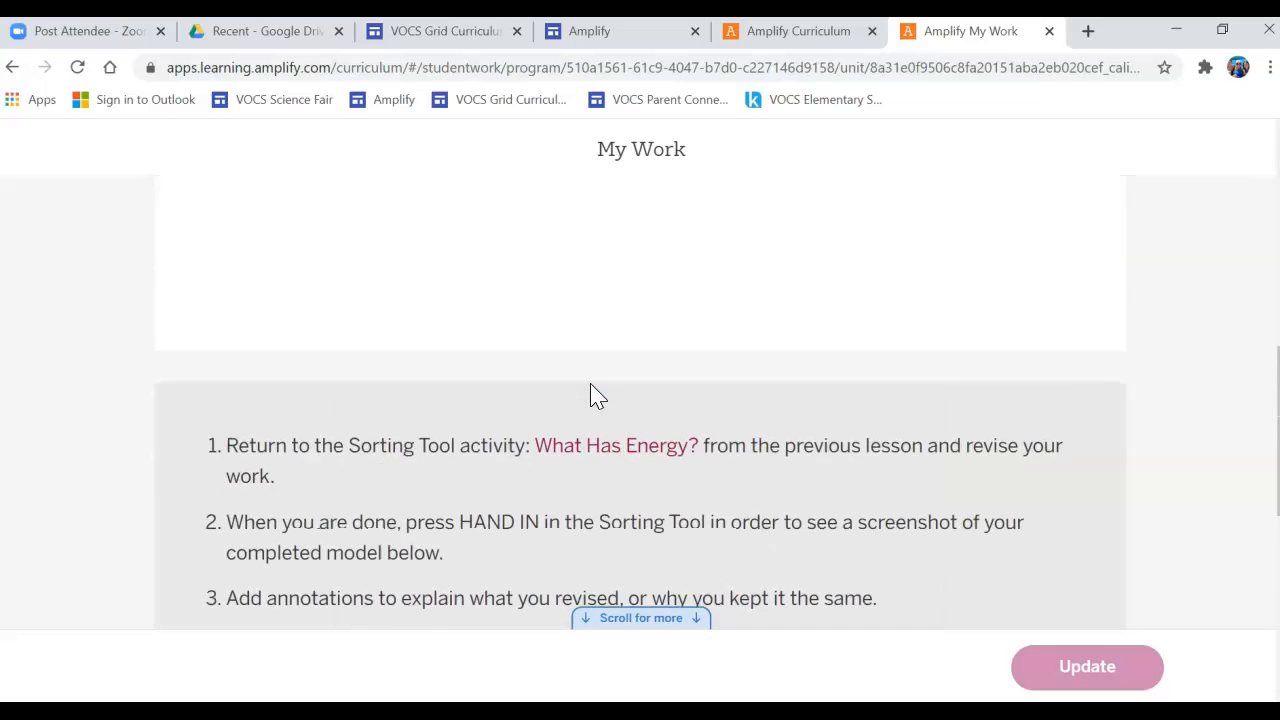
{"action": "scroll", "coordinate": [590, 394], "scroll_direction": "up", "scroll_amount": 4}
{"action": "scroll", "coordinate": [590, 394], "scroll_direction": "up", "scroll_amount": 4}
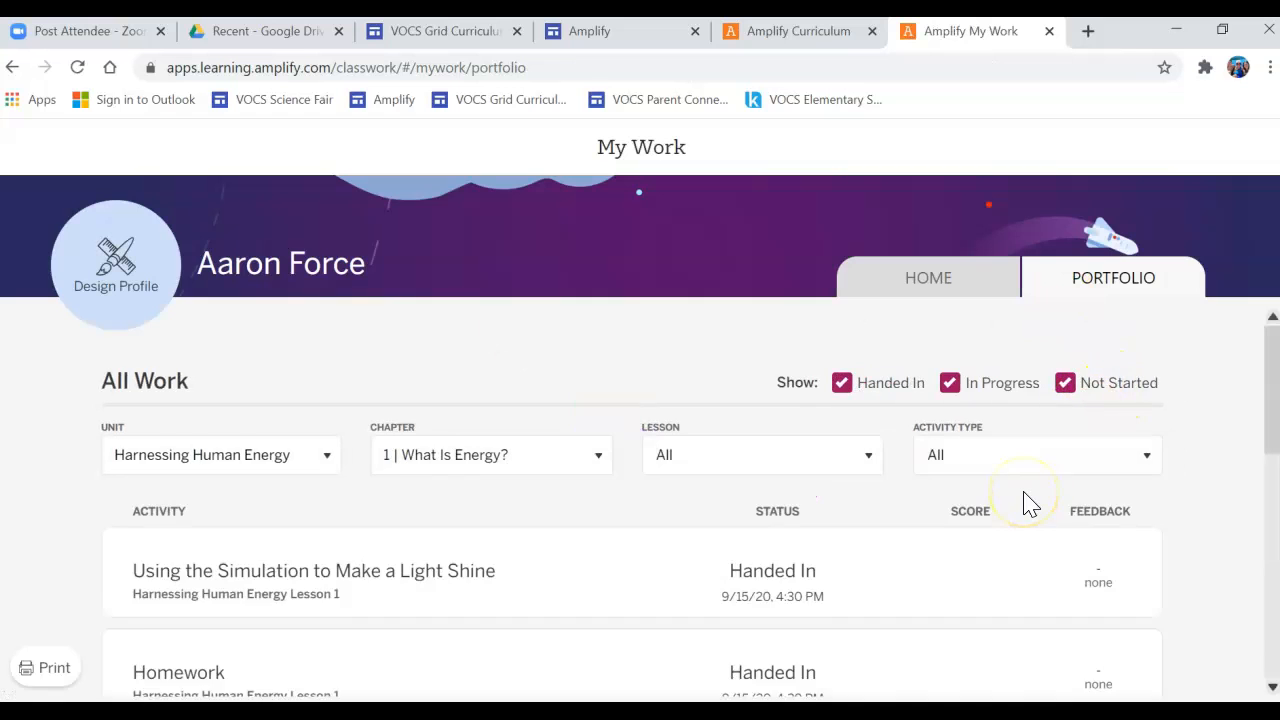
{"action": "scroll", "coordinate": [1030, 503], "scroll_direction": "down", "scroll_amount": 1}
{"action": "scroll", "coordinate": [1030, 503], "scroll_direction": "down", "scroll_amount": 1}
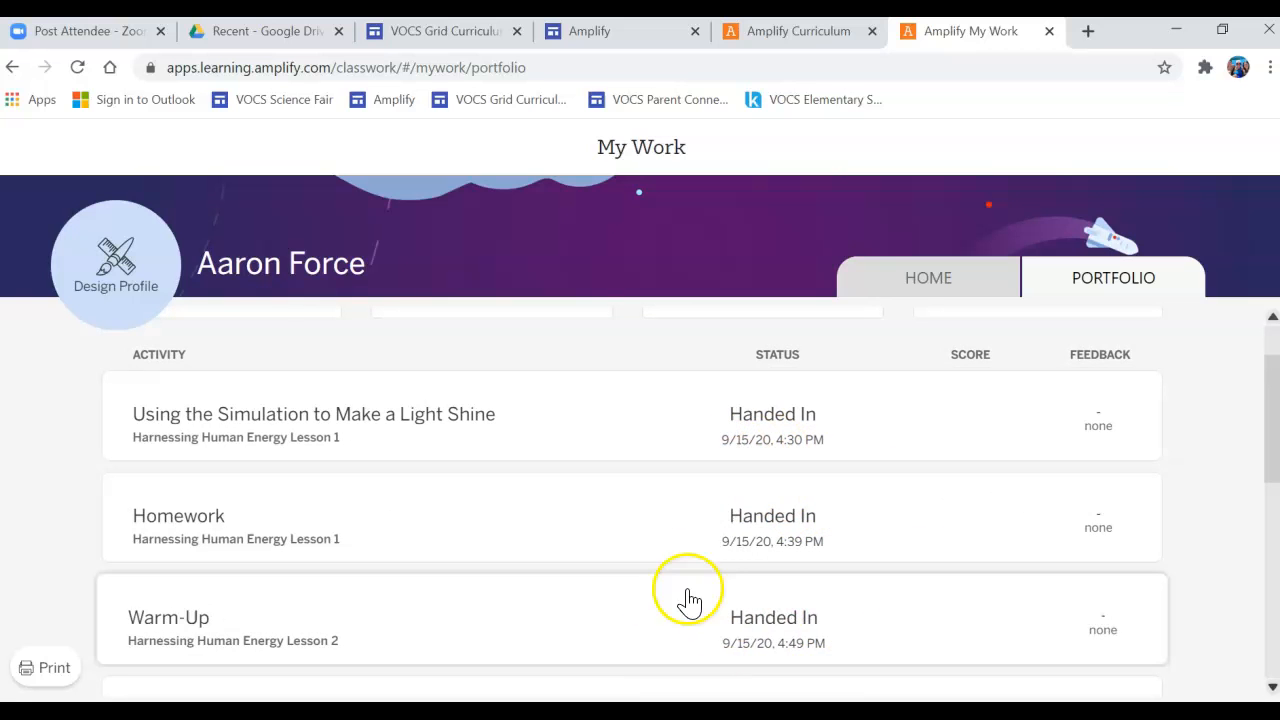
{"action": "scroll", "coordinate": [798, 595], "scroll_direction": "down", "scroll_amount": 1}
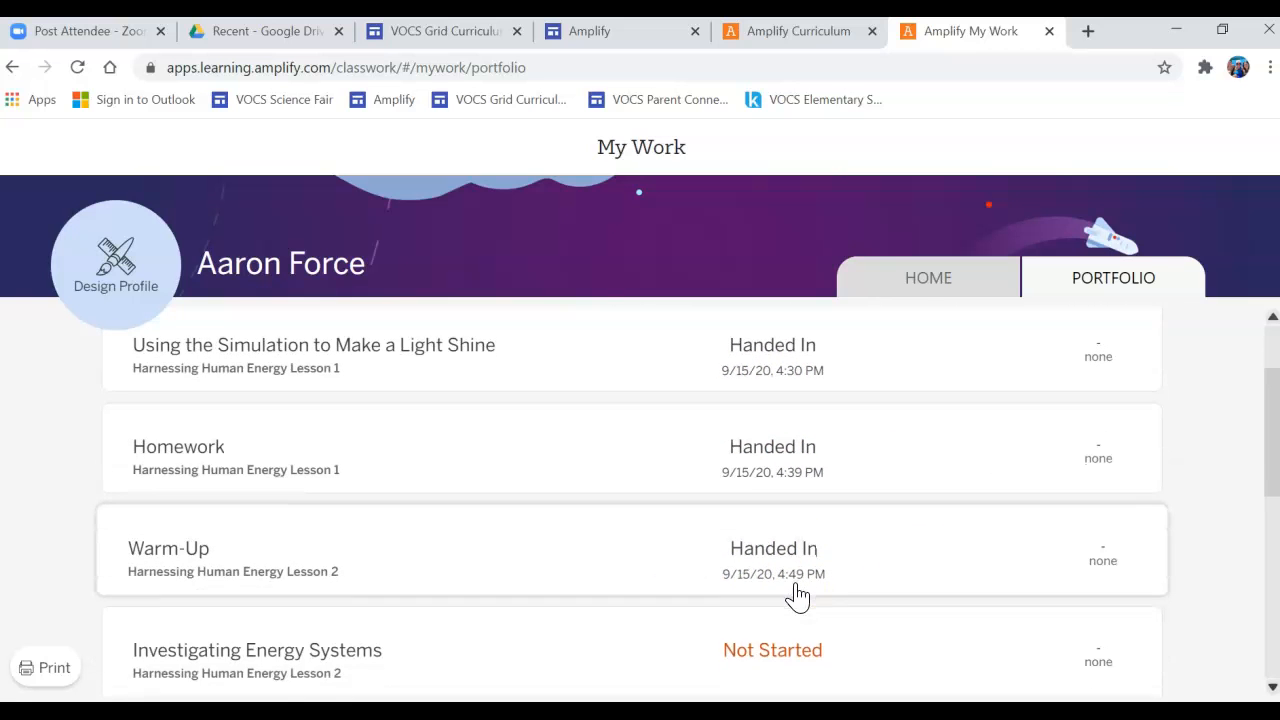
{"action": "scroll", "coordinate": [800, 610], "scroll_direction": "up", "scroll_amount": 1}
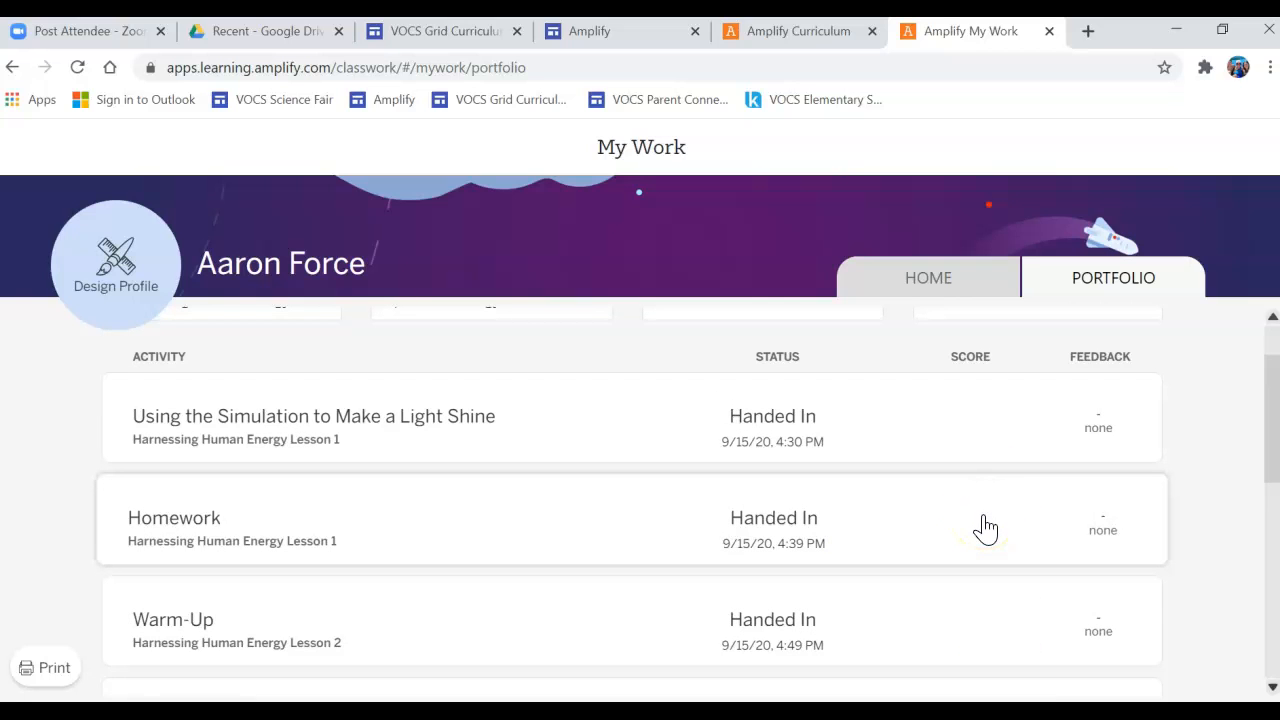
{"action": "scroll", "coordinate": [986, 527], "scroll_direction": "down", "scroll_amount": 1}
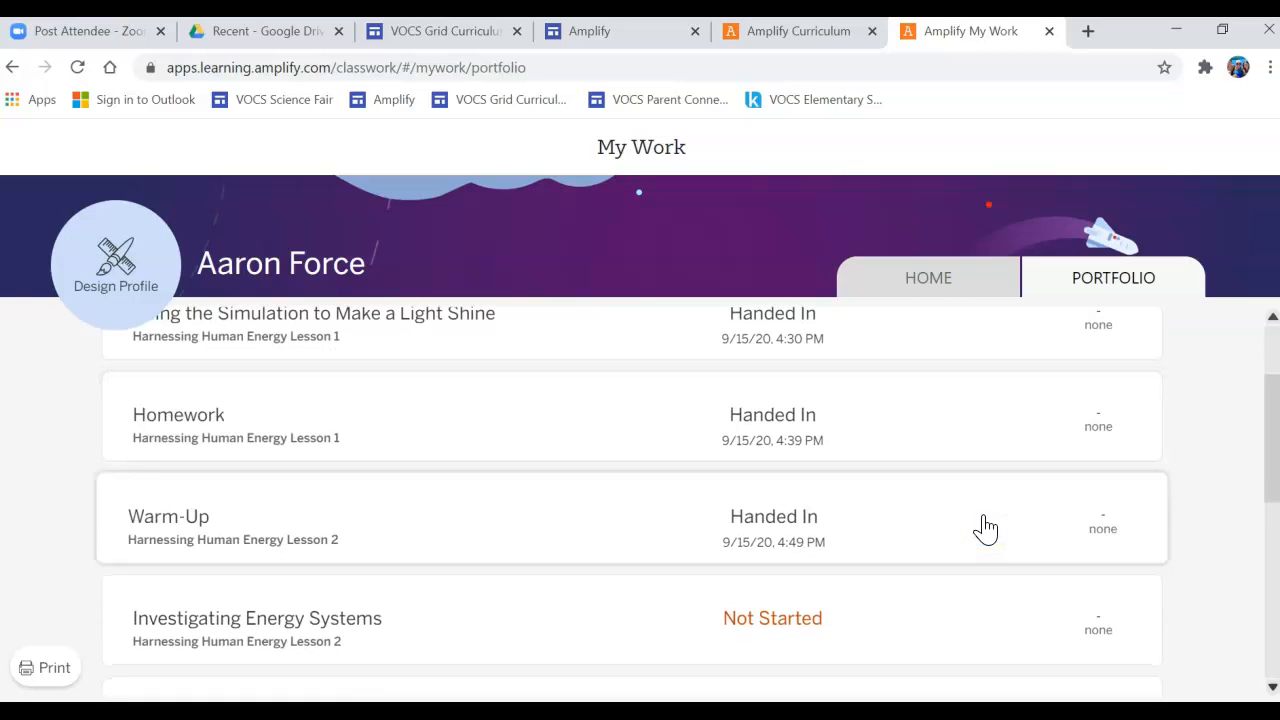
{"action": "scroll", "coordinate": [986, 527], "scroll_direction": "down", "scroll_amount": 1}
{"action": "scroll", "coordinate": [986, 527], "scroll_direction": "down", "scroll_amount": 1}
{"action": "scroll", "coordinate": [986, 527], "scroll_direction": "down", "scroll_amount": 1}
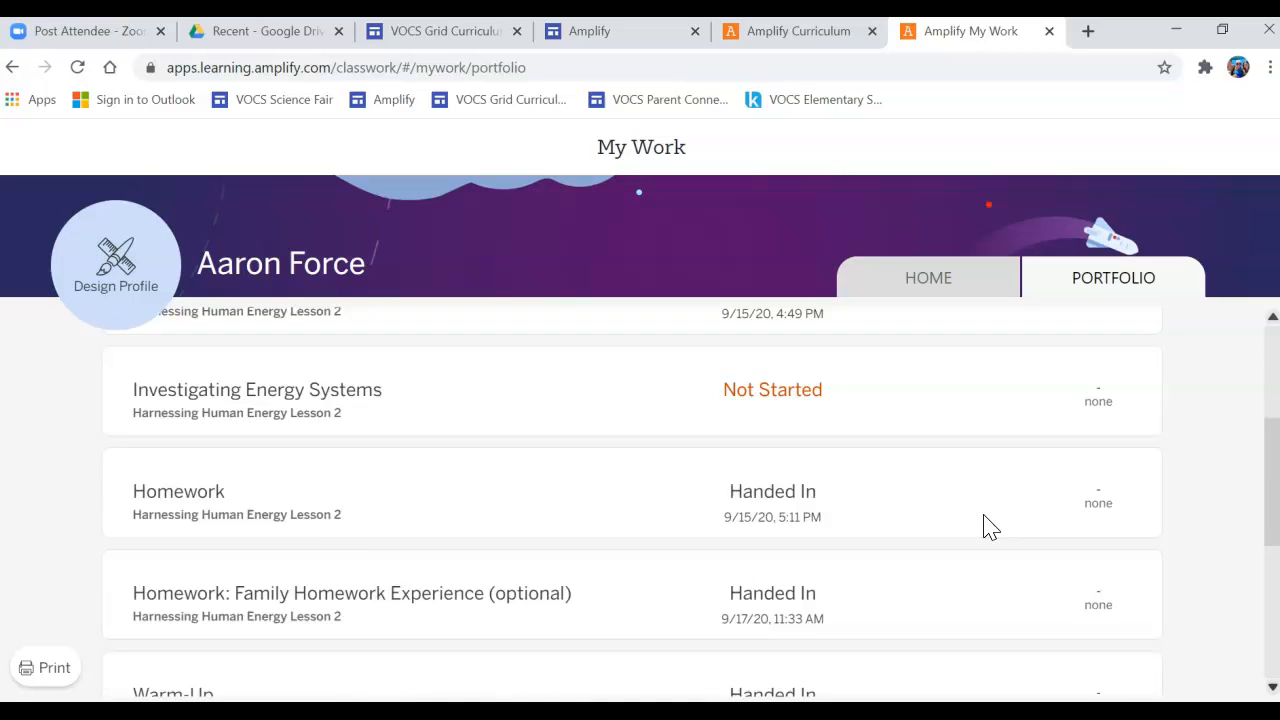
{"action": "scroll", "coordinate": [986, 527], "scroll_direction": "down", "scroll_amount": 1}
{"action": "scroll", "coordinate": [986, 527], "scroll_direction": "down", "scroll_amount": 1}
{"action": "scroll", "coordinate": [986, 527], "scroll_direction": "down", "scroll_amount": 1}
{"action": "scroll", "coordinate": [986, 527], "scroll_direction": "down", "scroll_amount": 2}
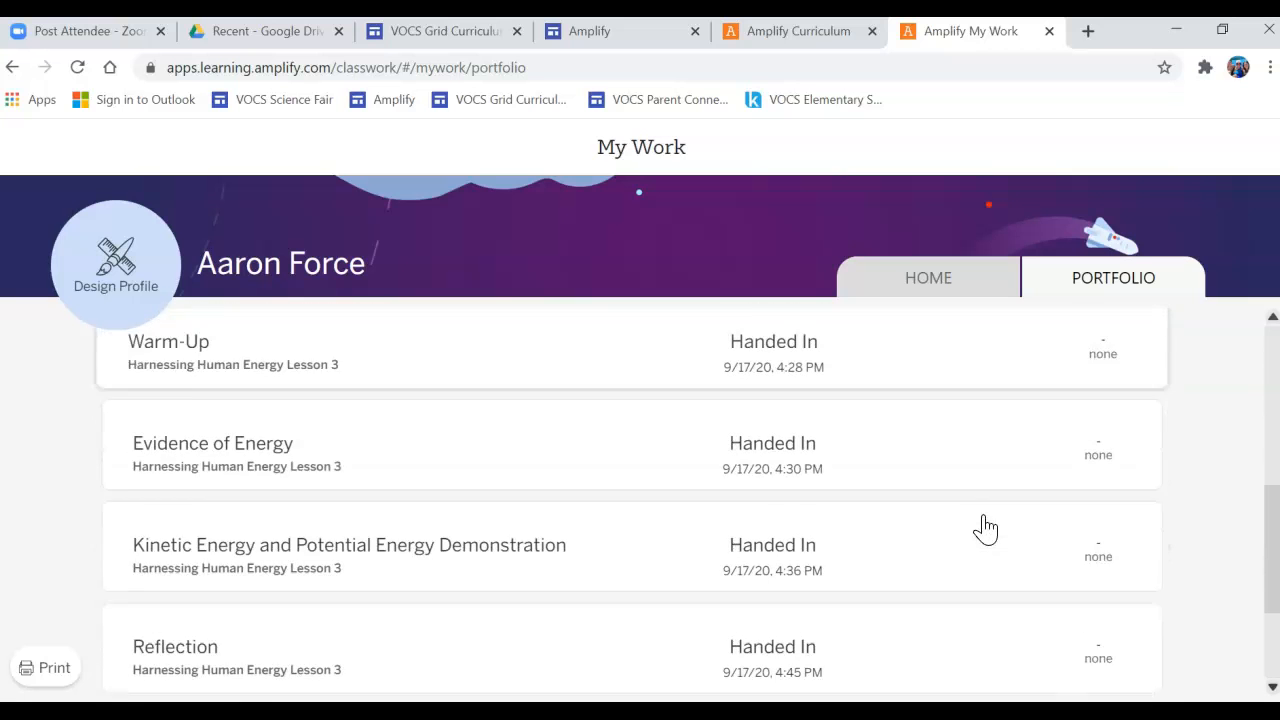
{"action": "scroll", "coordinate": [986, 527], "scroll_direction": "down", "scroll_amount": 1}
{"action": "scroll", "coordinate": [986, 520], "scroll_direction": "down", "scroll_amount": 1}
{"action": "scroll", "coordinate": [986, 520], "scroll_direction": "down", "scroll_amount": 1}
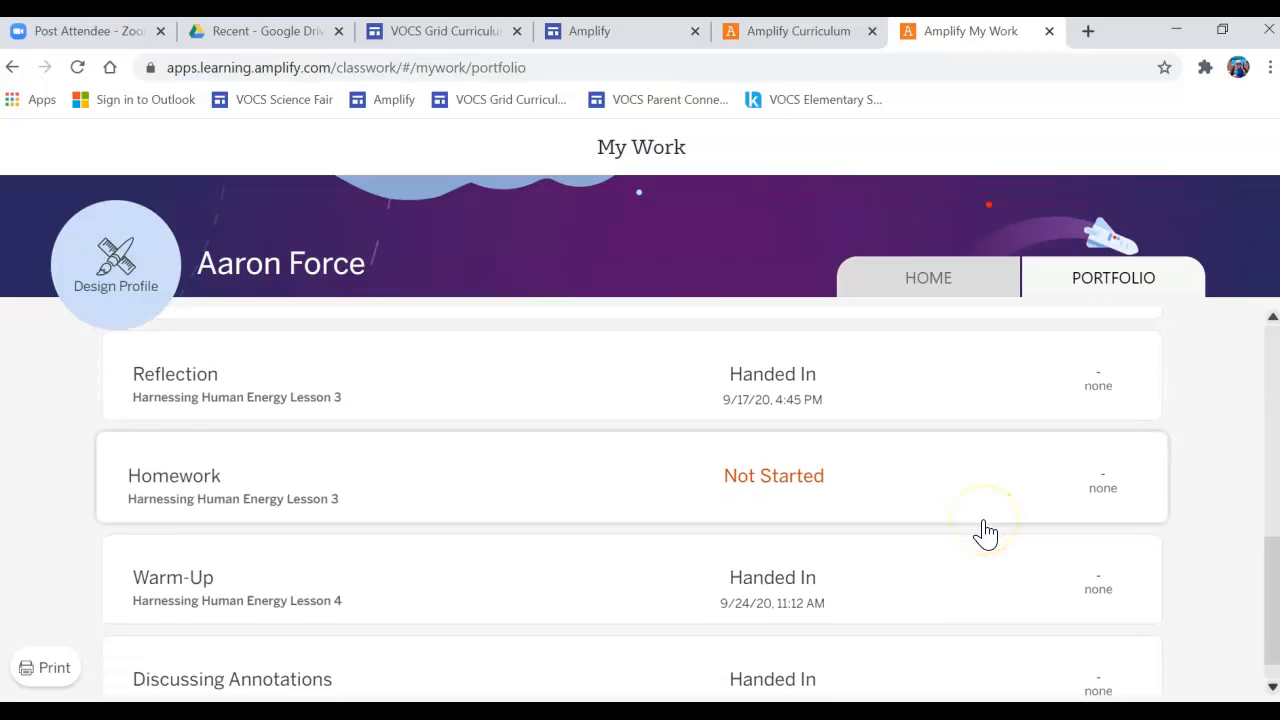
{"action": "scroll", "coordinate": [986, 520], "scroll_direction": "up", "scroll_amount": 3}
{"action": "scroll", "coordinate": [986, 520], "scroll_direction": "up", "scroll_amount": 5}
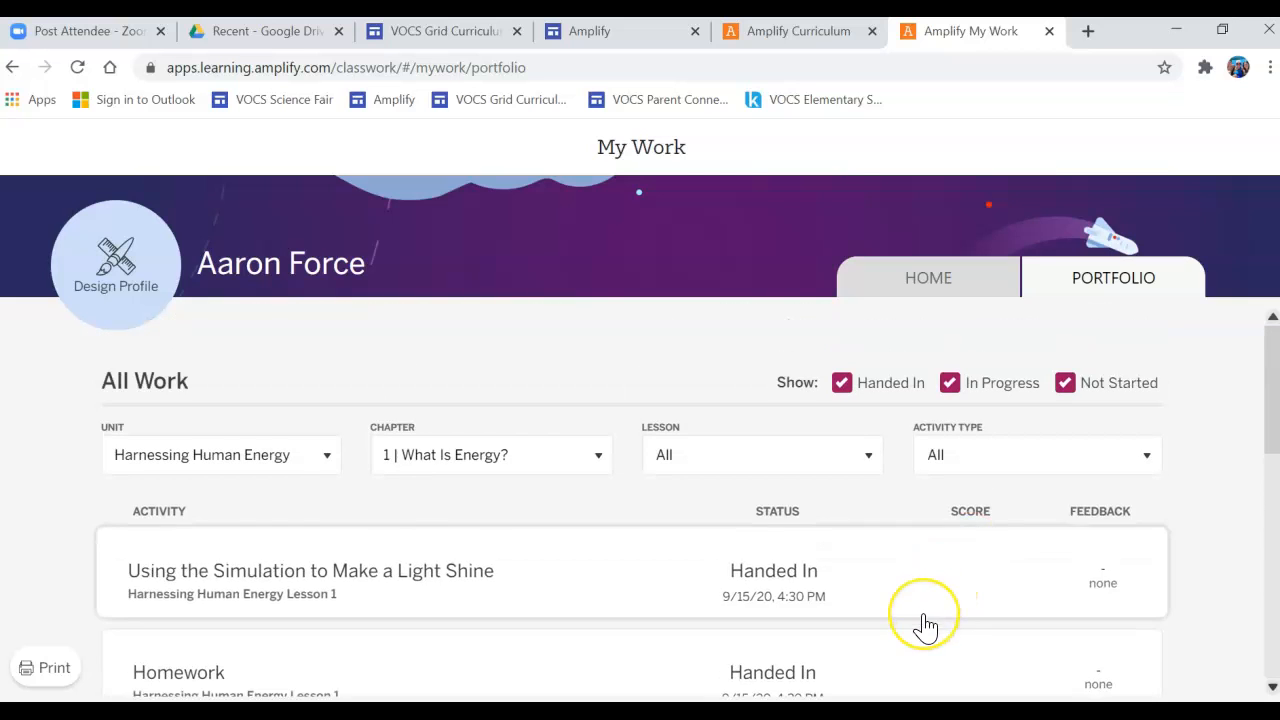
{"action": "scroll", "coordinate": [920, 620], "scroll_direction": "down", "scroll_amount": 1}
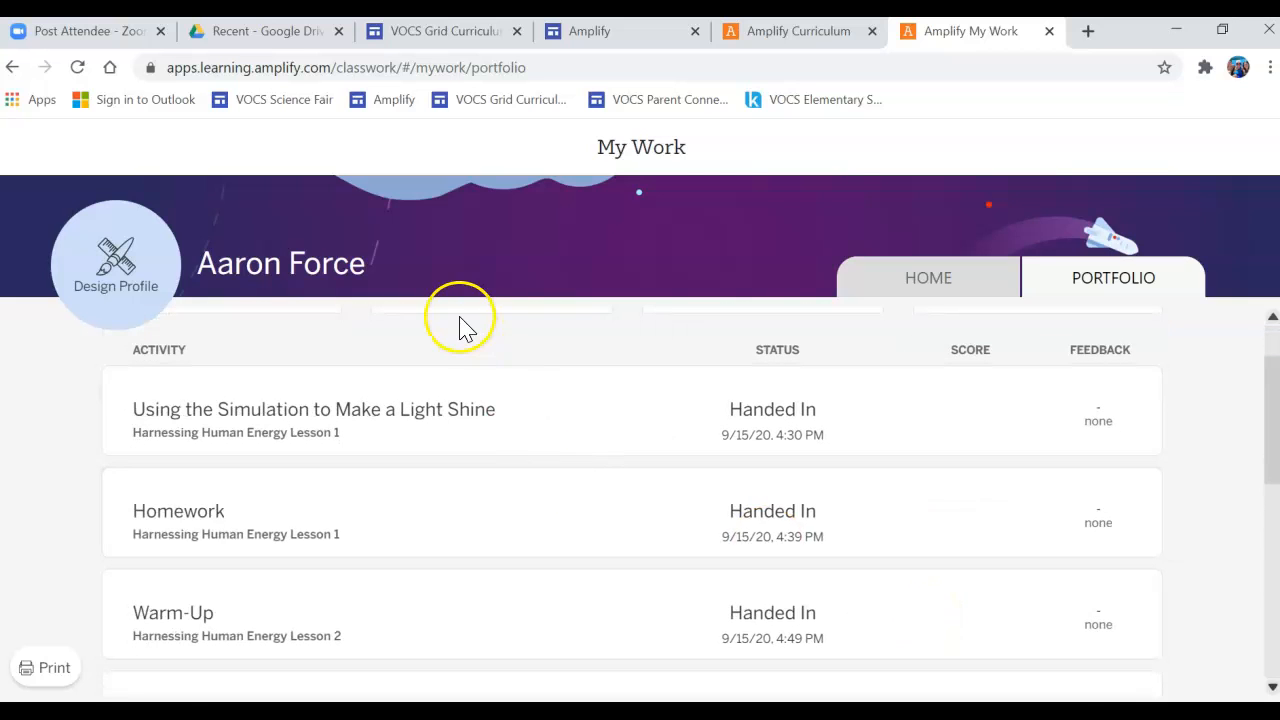